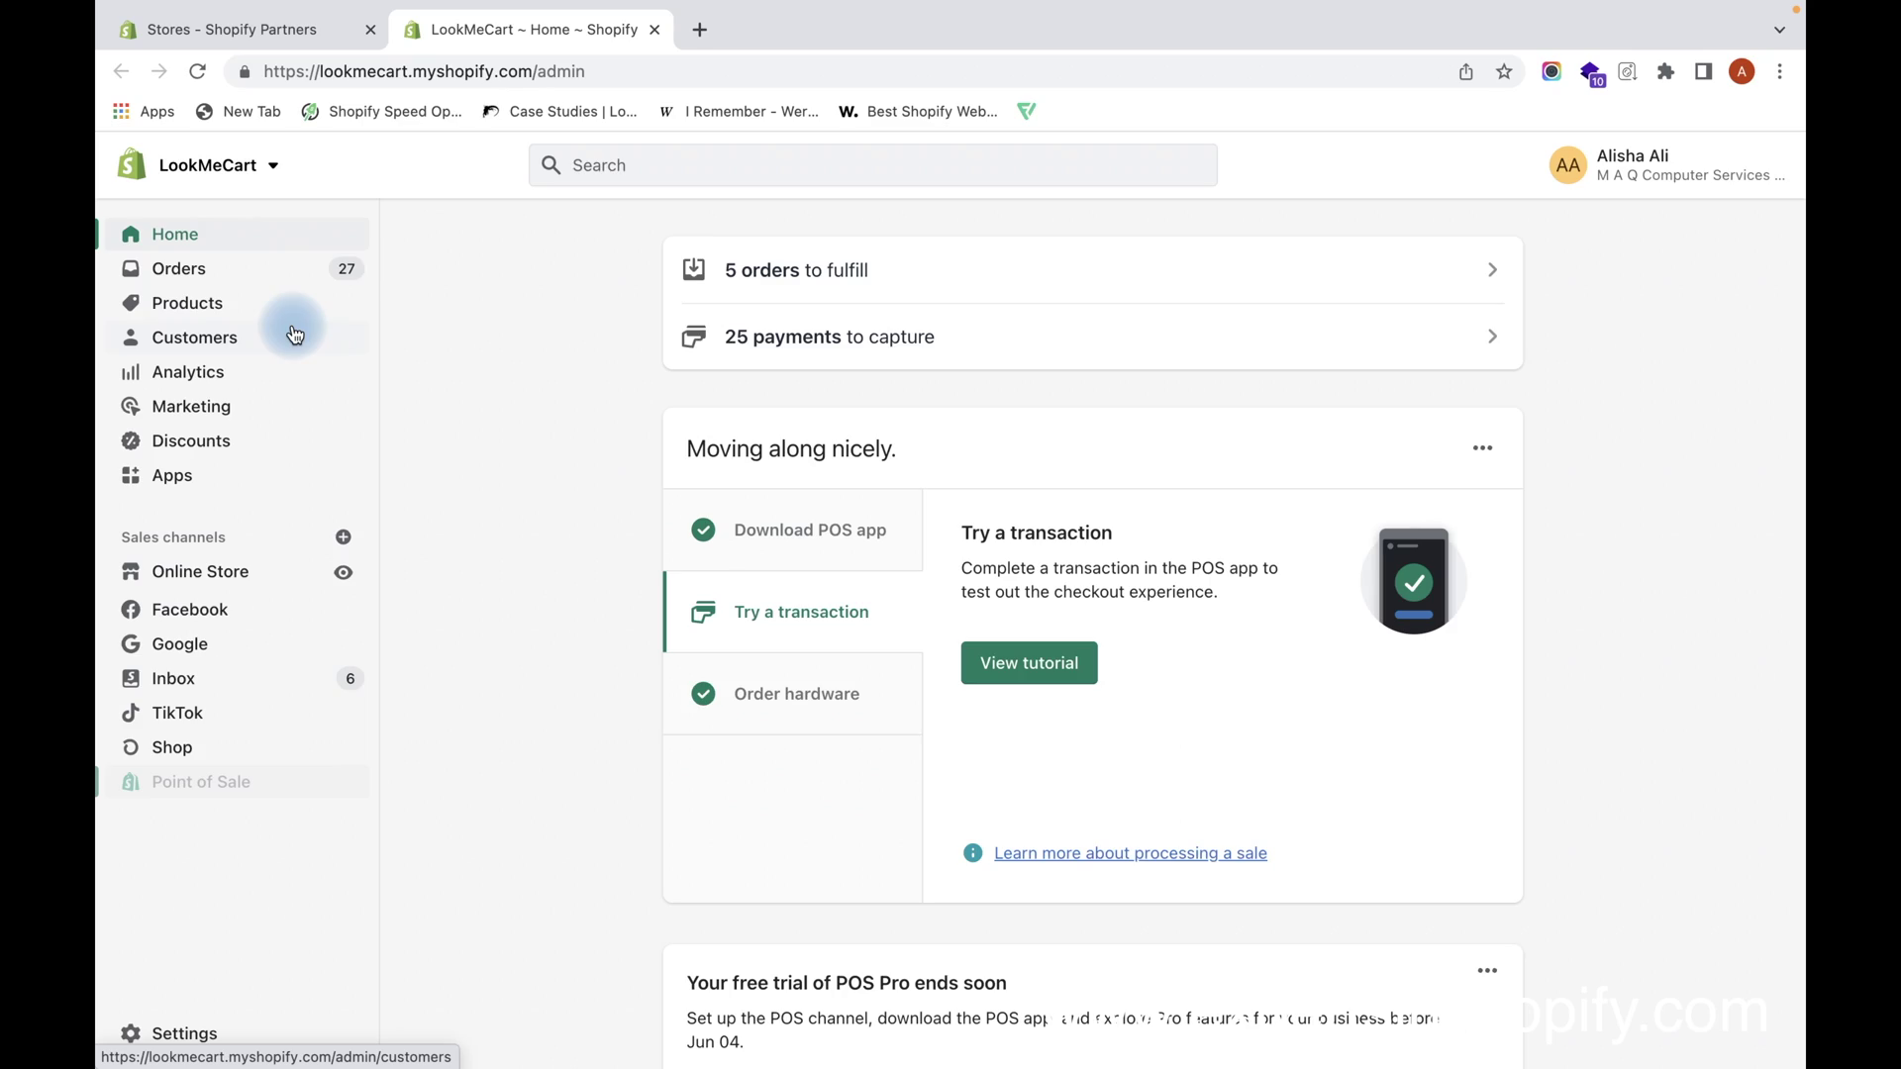
Step: Filter customers to number of orders greater than 2, leaving 46 customers
click(294, 331)
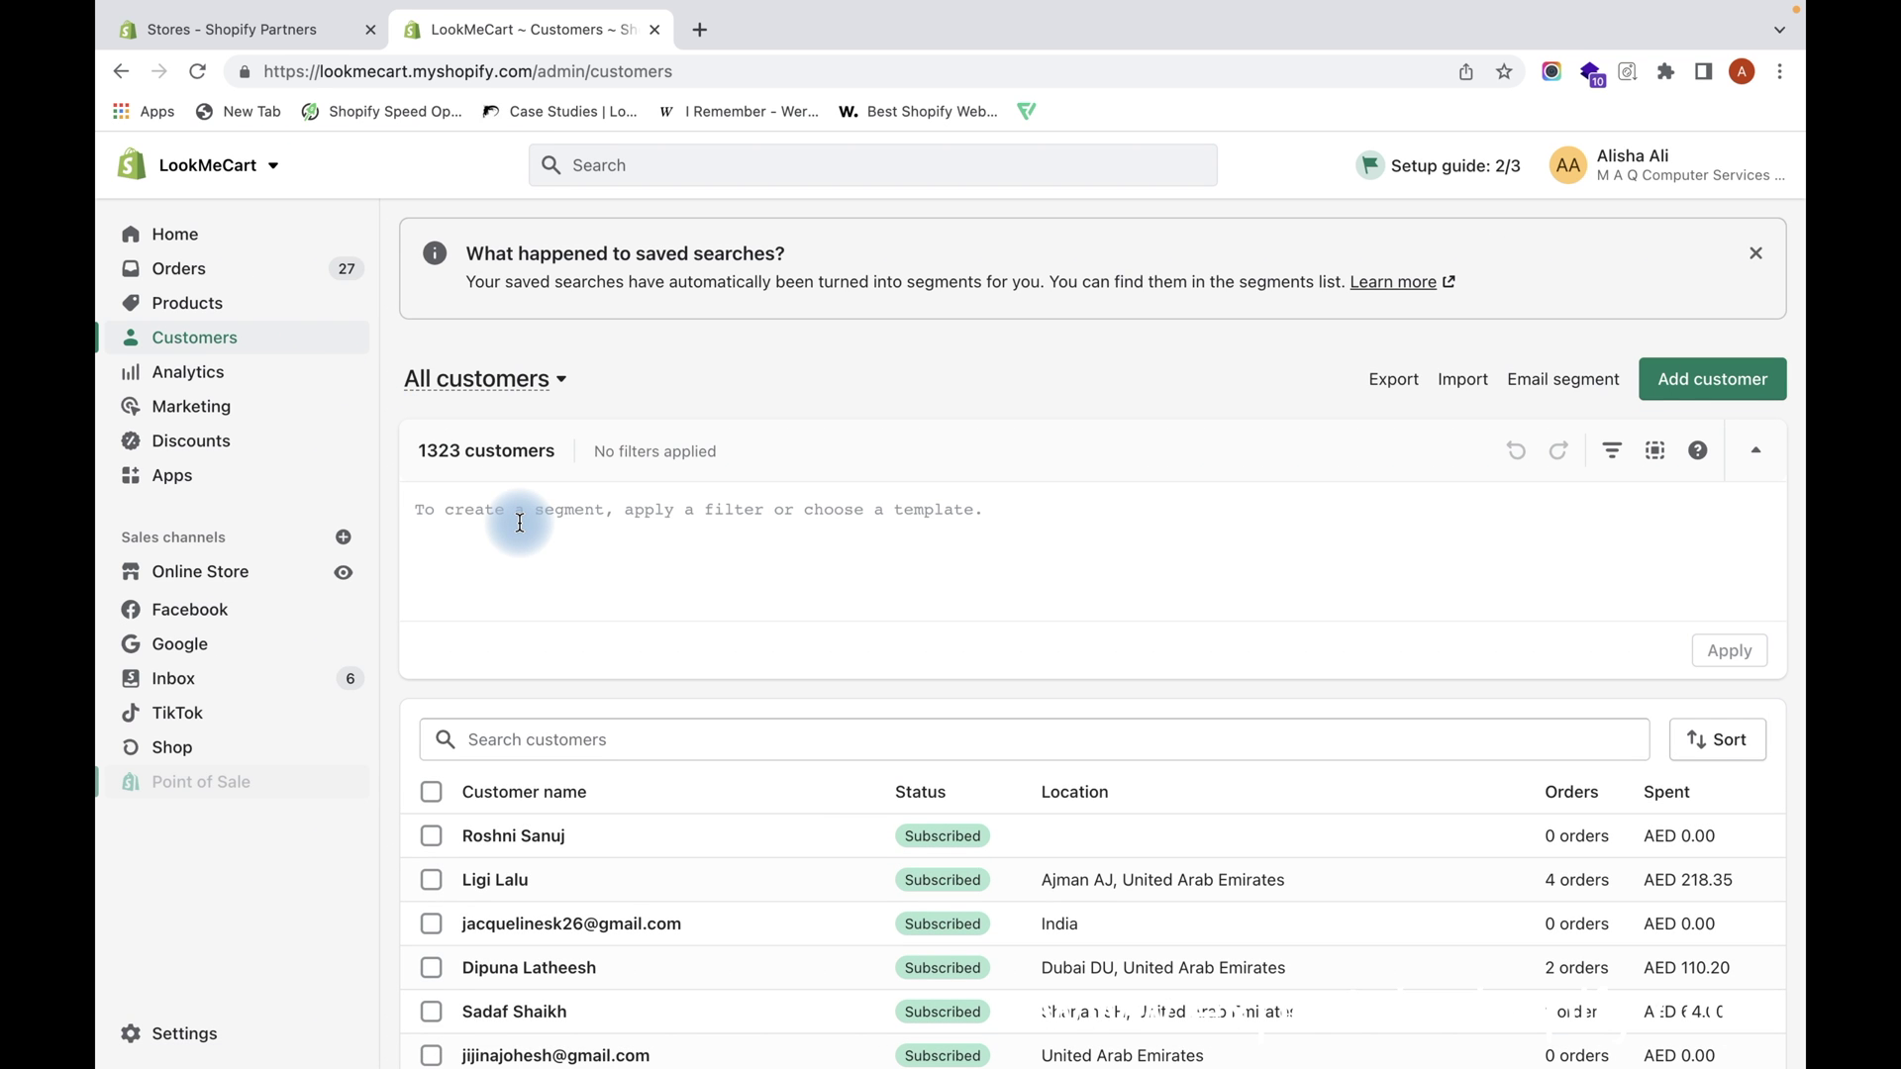
click(520, 521)
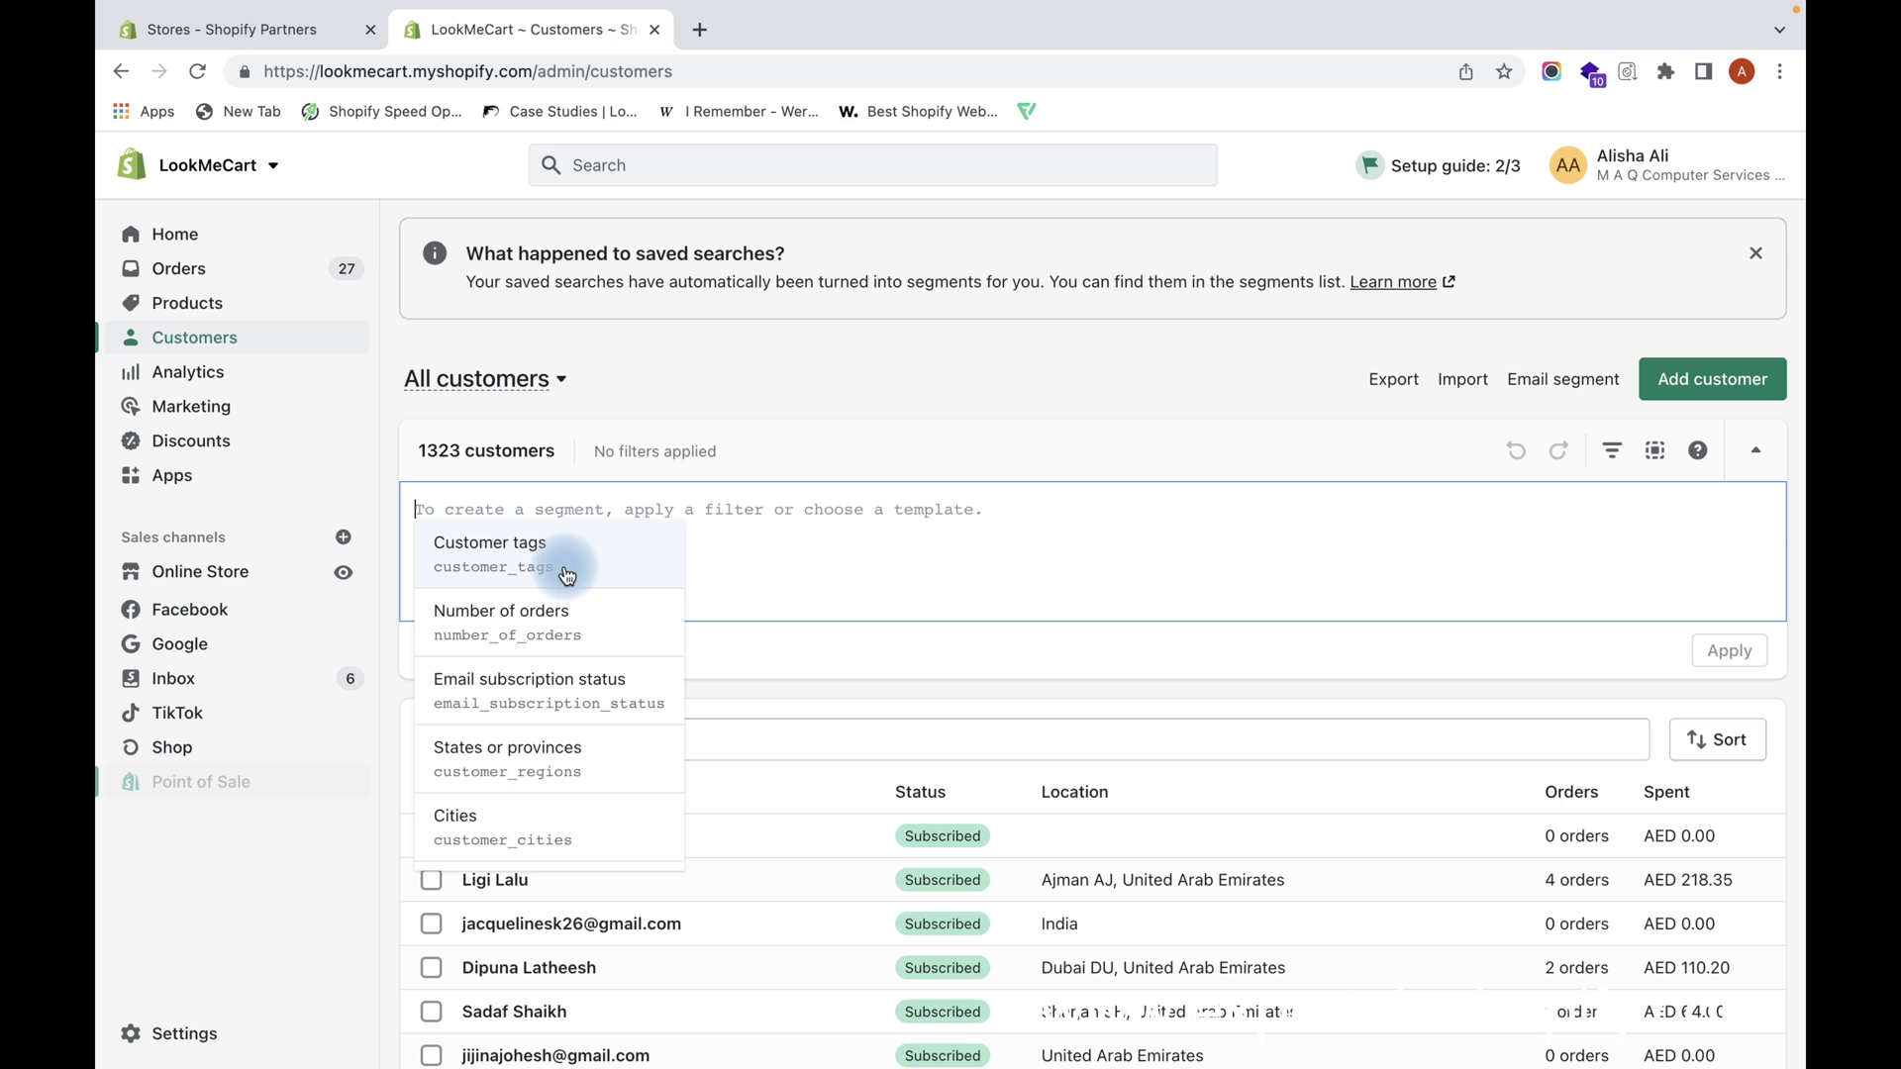
click(573, 641)
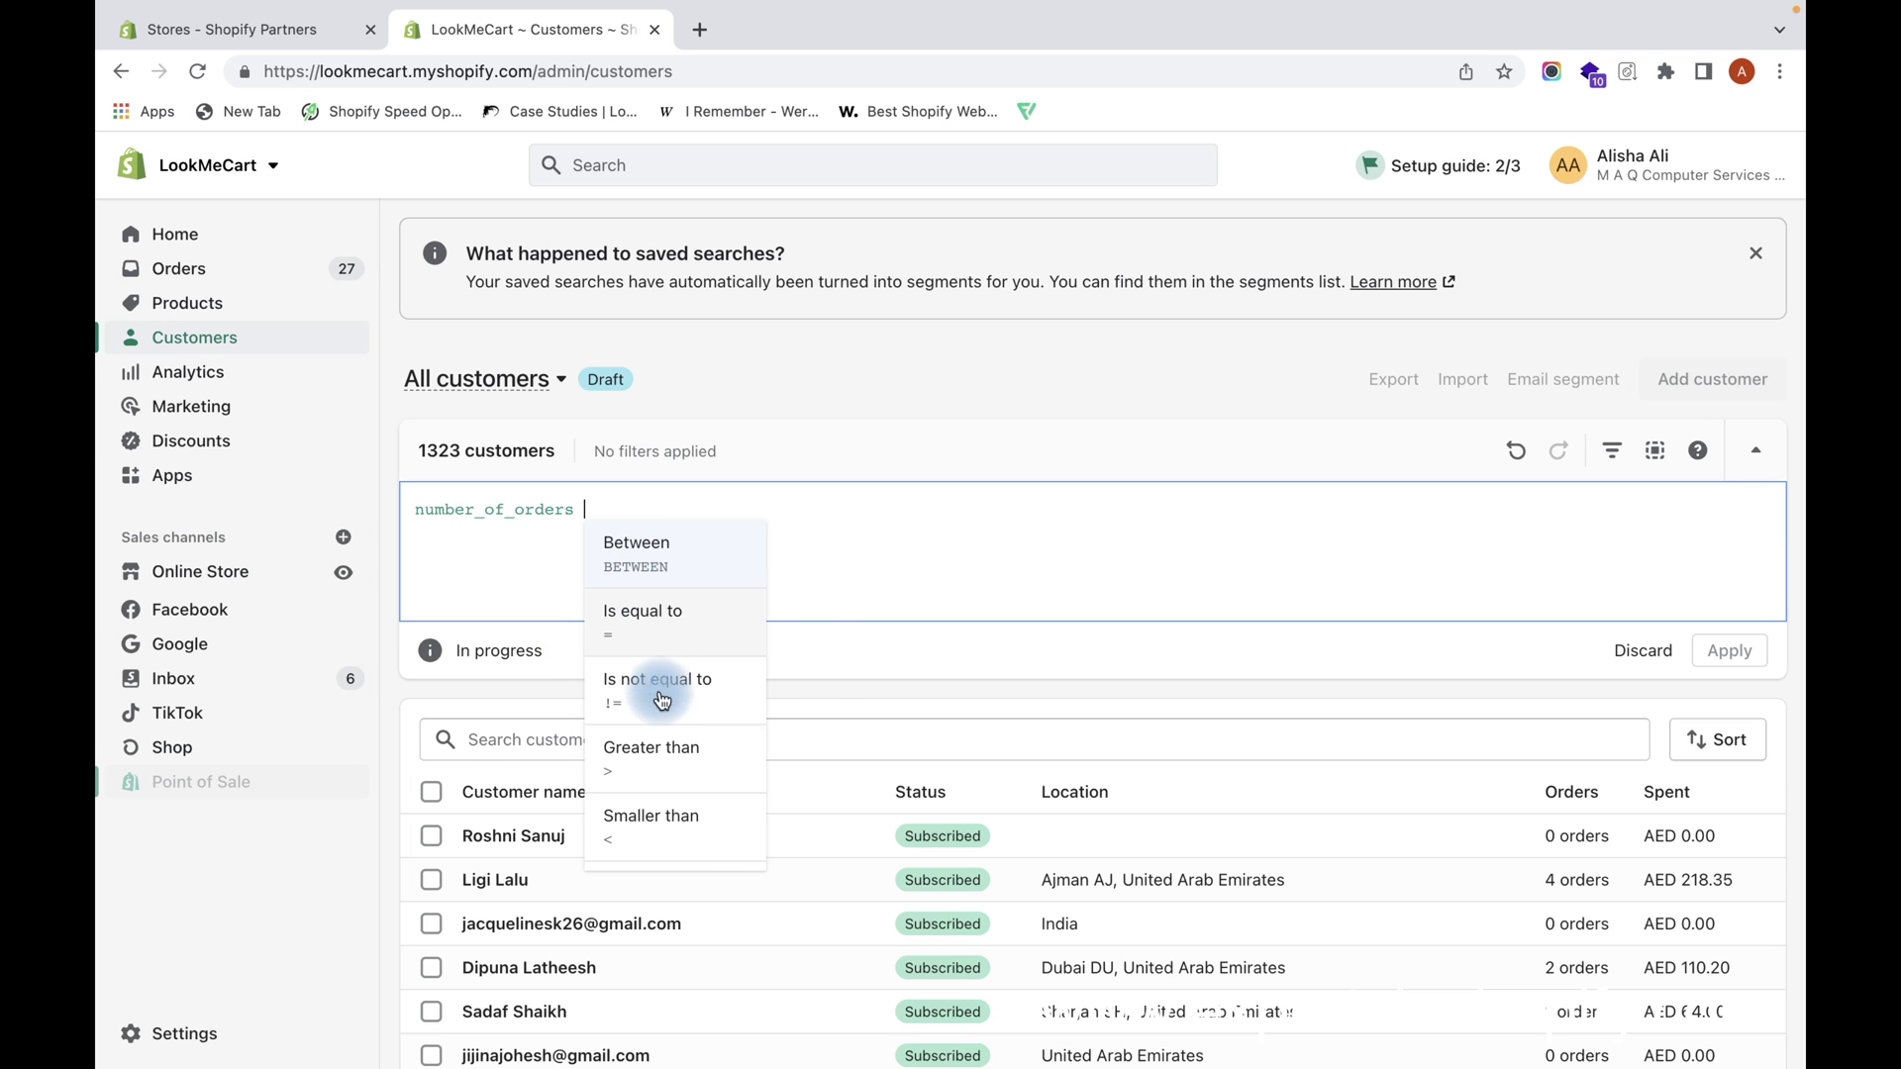
click(669, 743)
text(2)
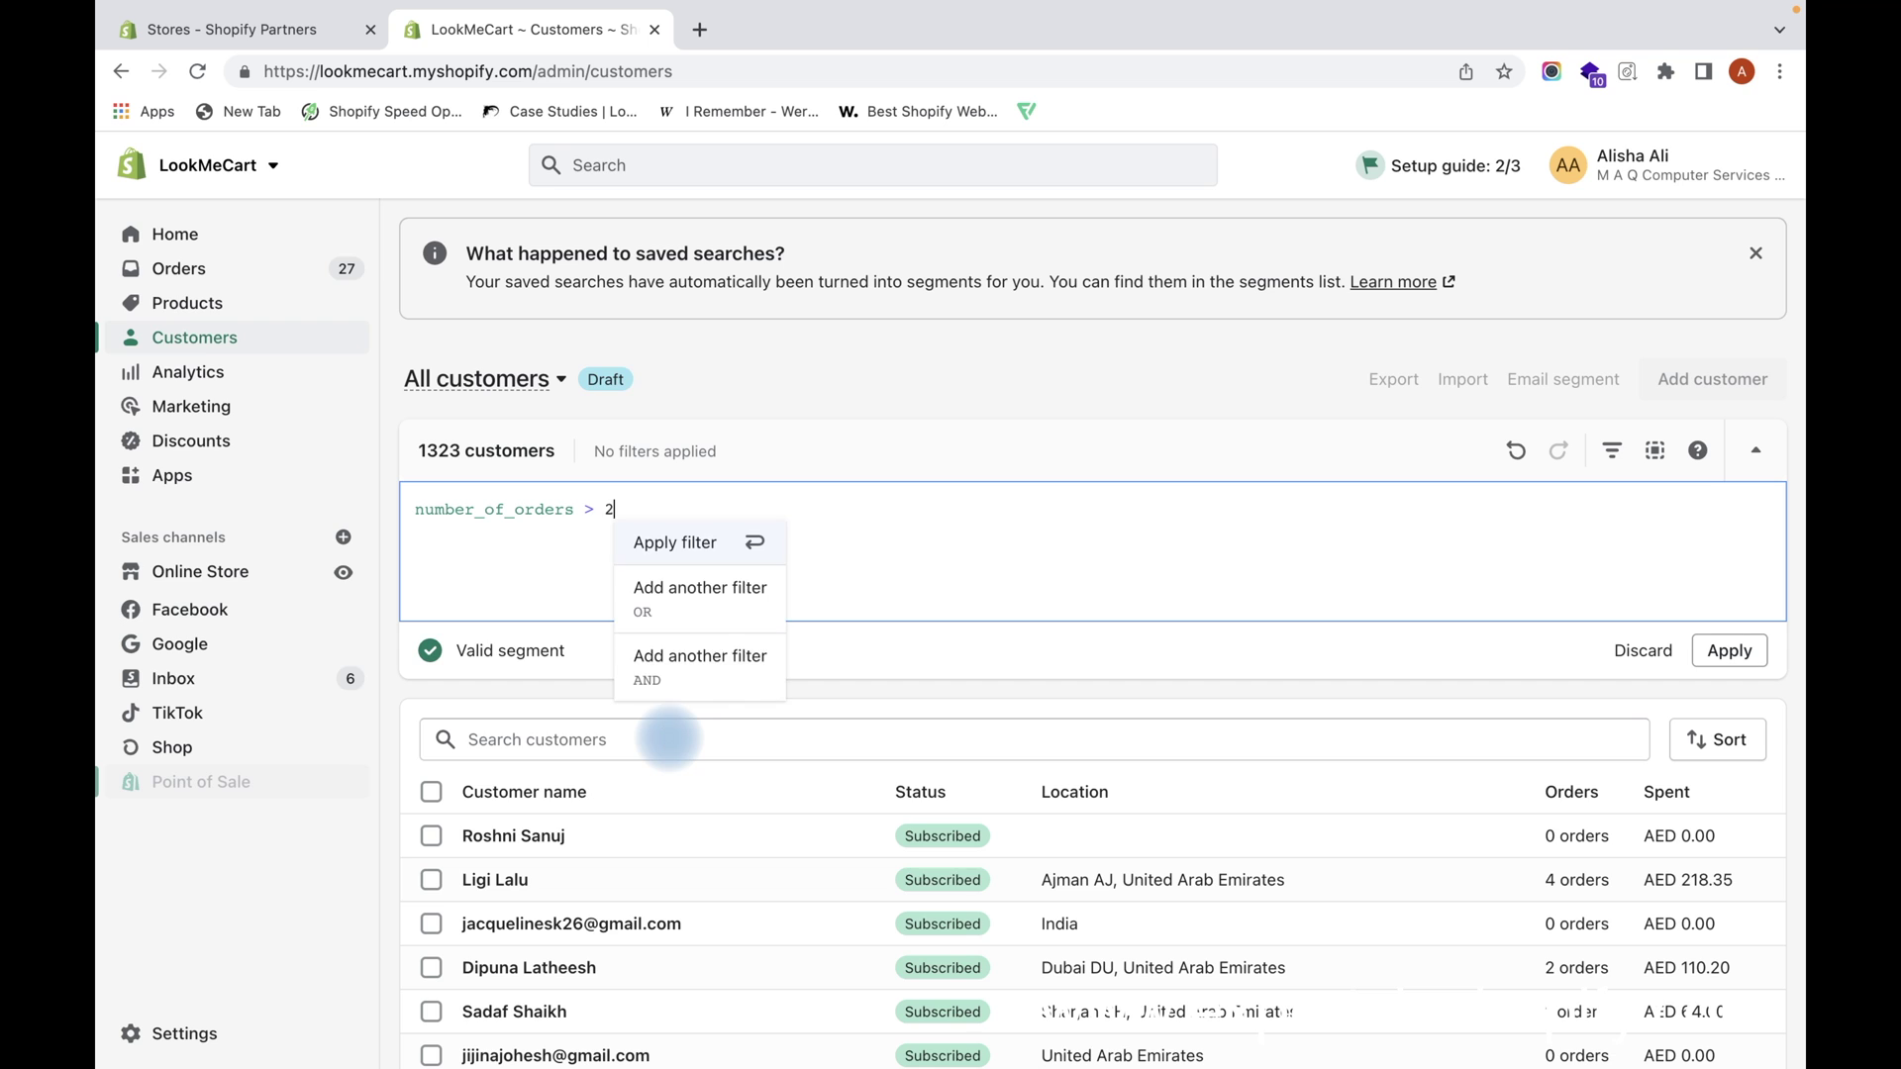
click(735, 560)
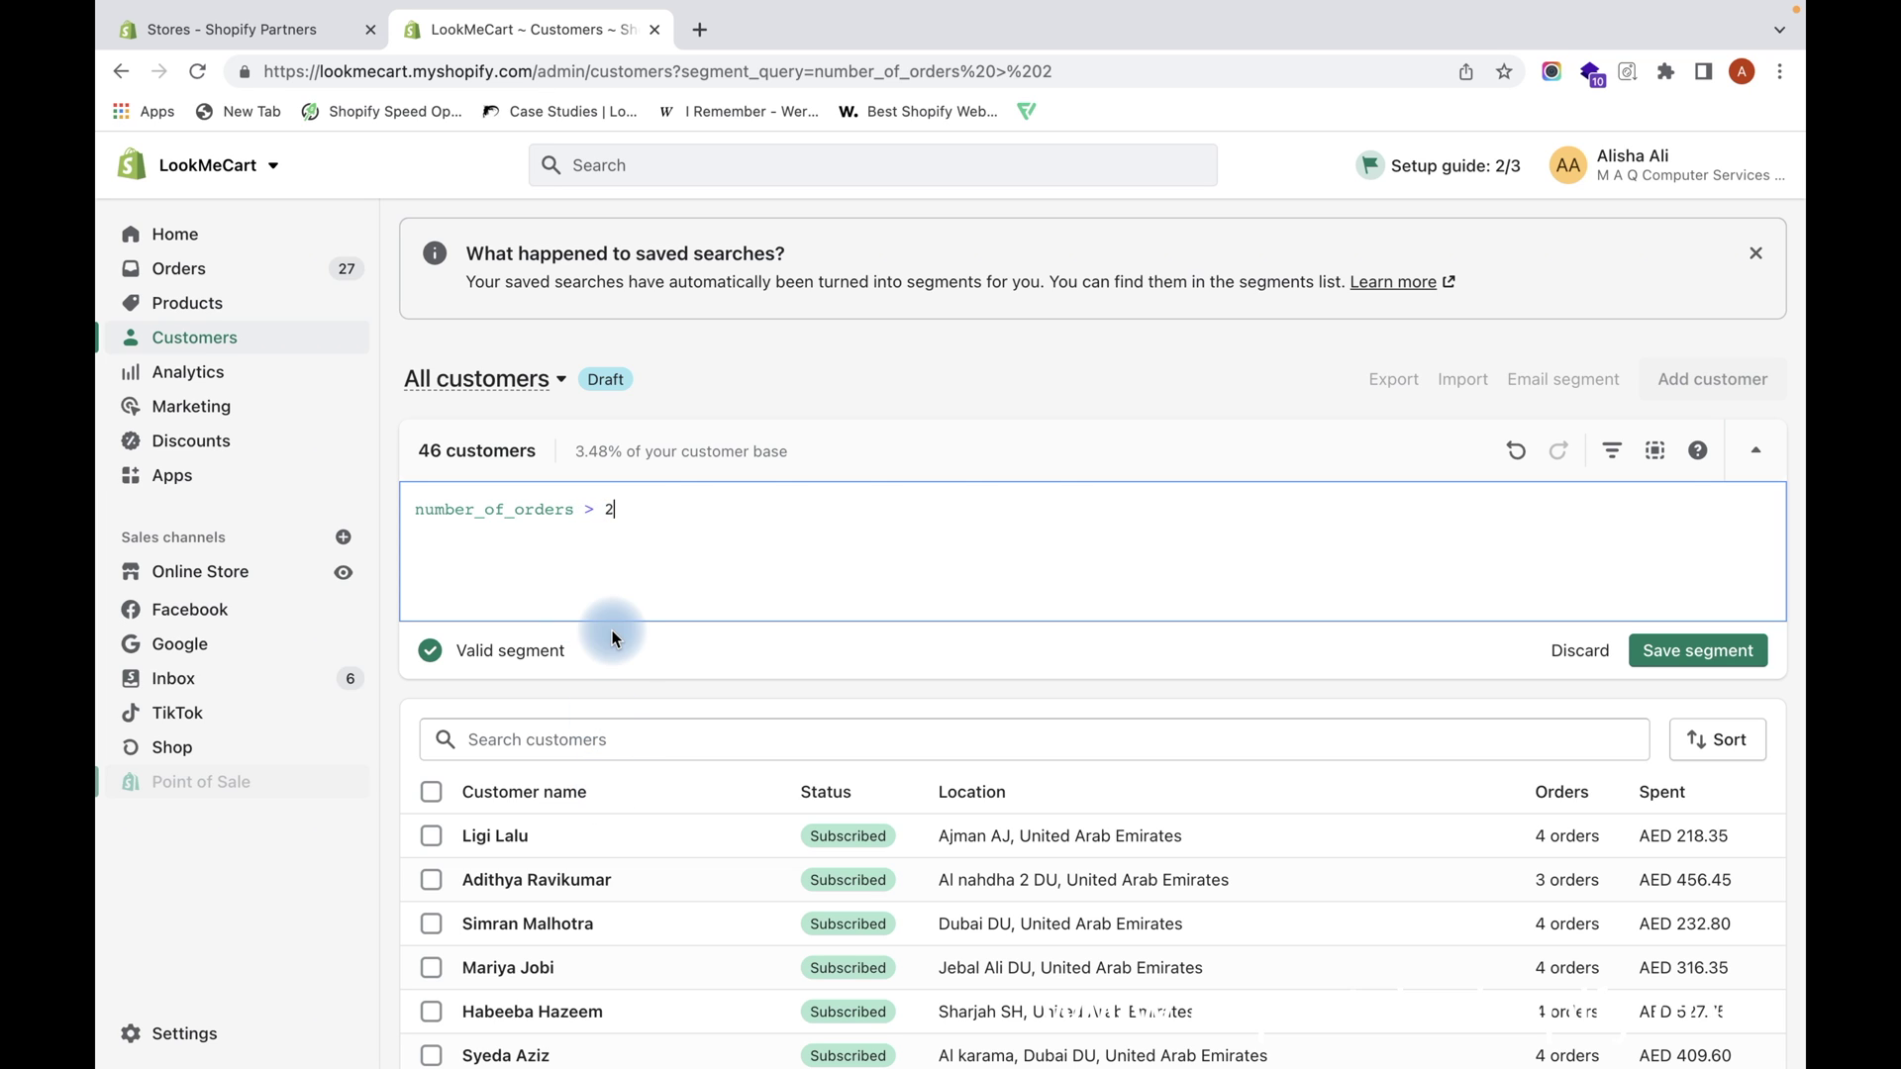
Step: Save the order-count filter as a segment named 'Premium Customers'
click(1689, 649)
click(1014, 595)
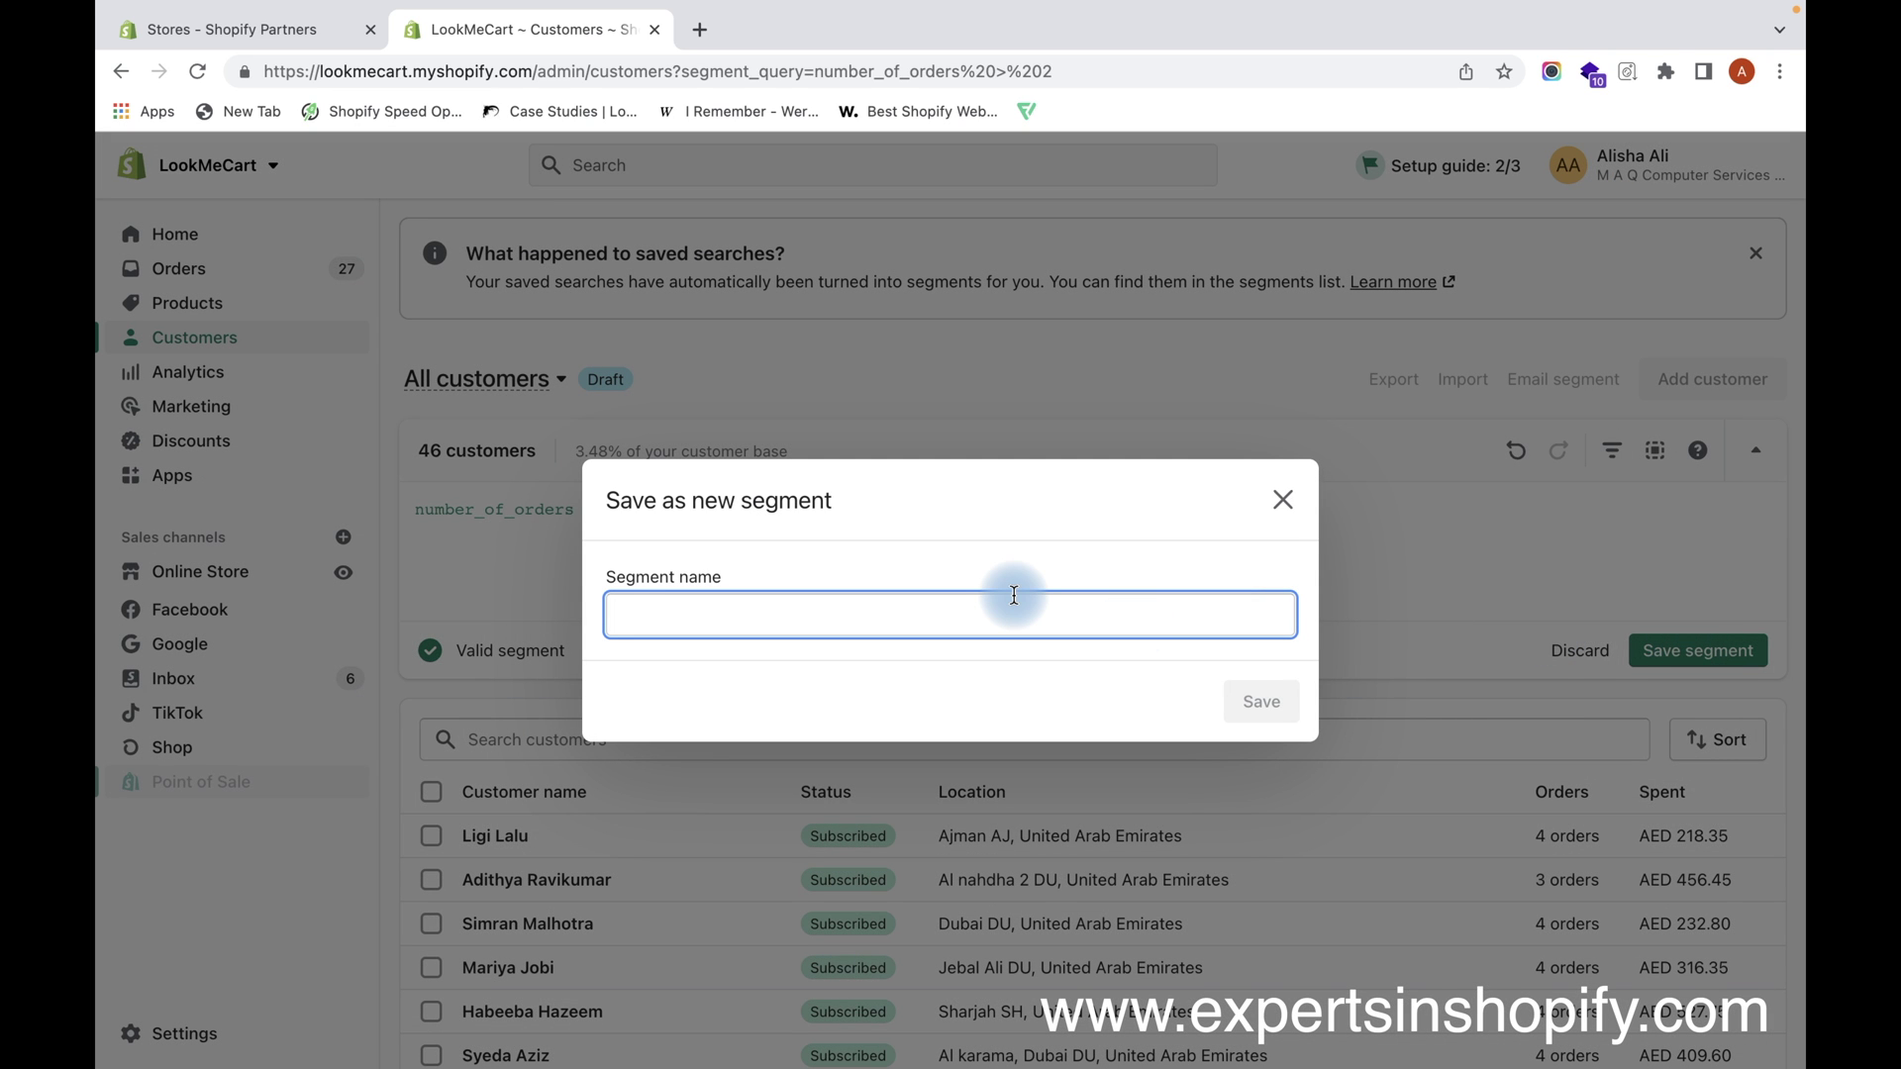
text(Premiu)
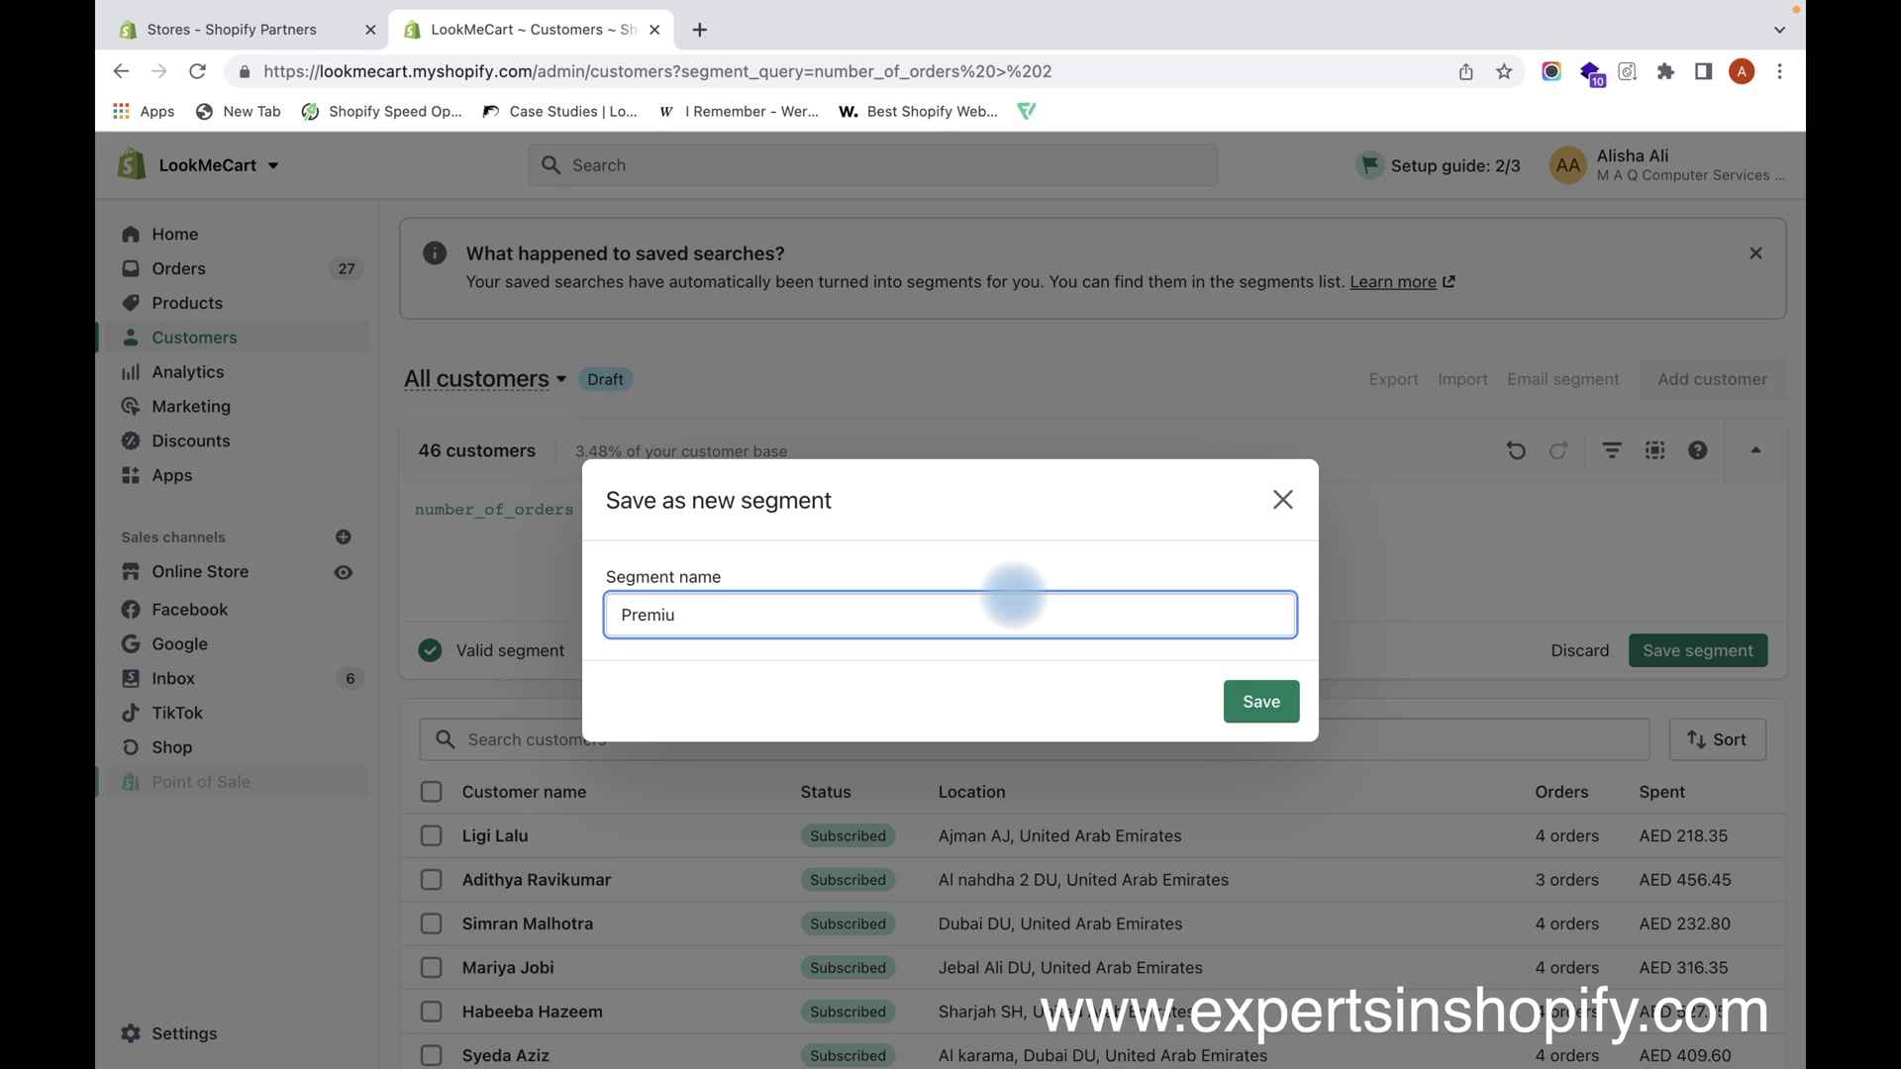
text(m Customers)
click(1259, 705)
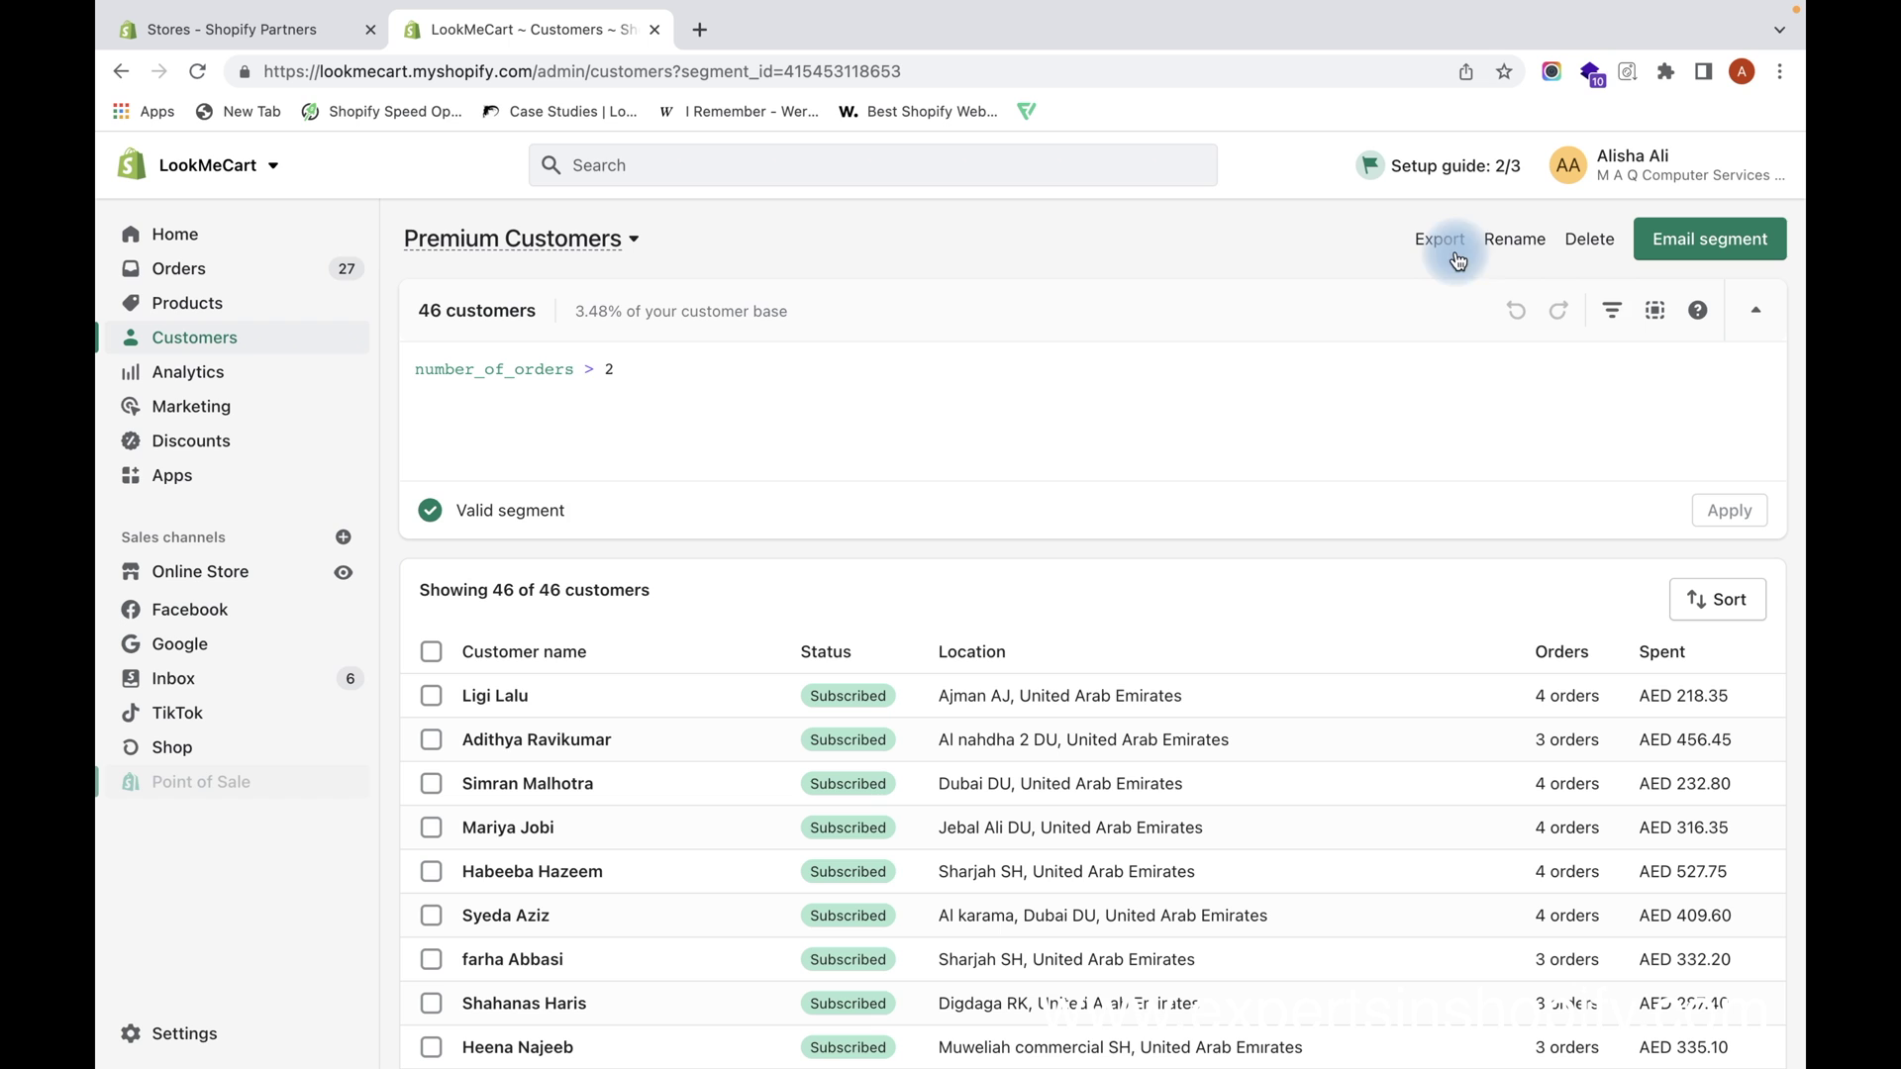
Step: Browse all segment templates and show the Engage first-time customers category
click(1656, 313)
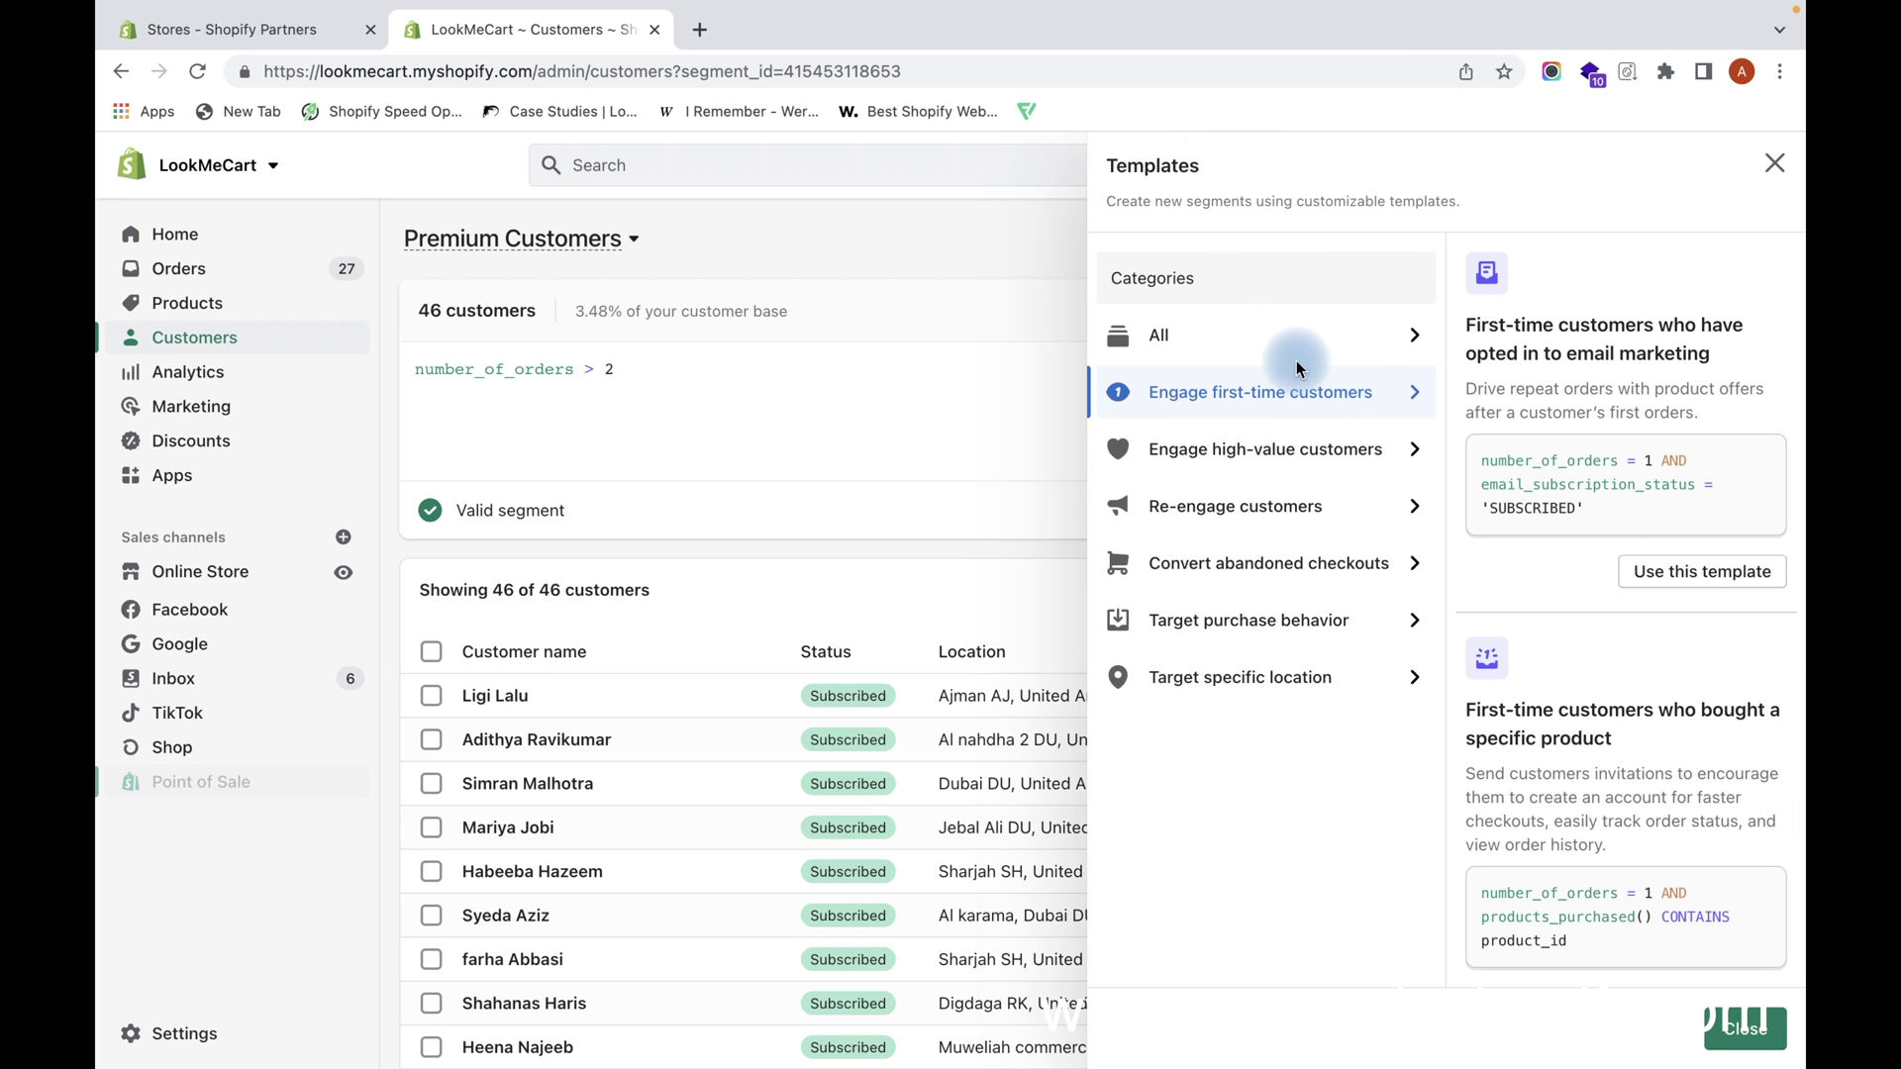
click(1774, 163)
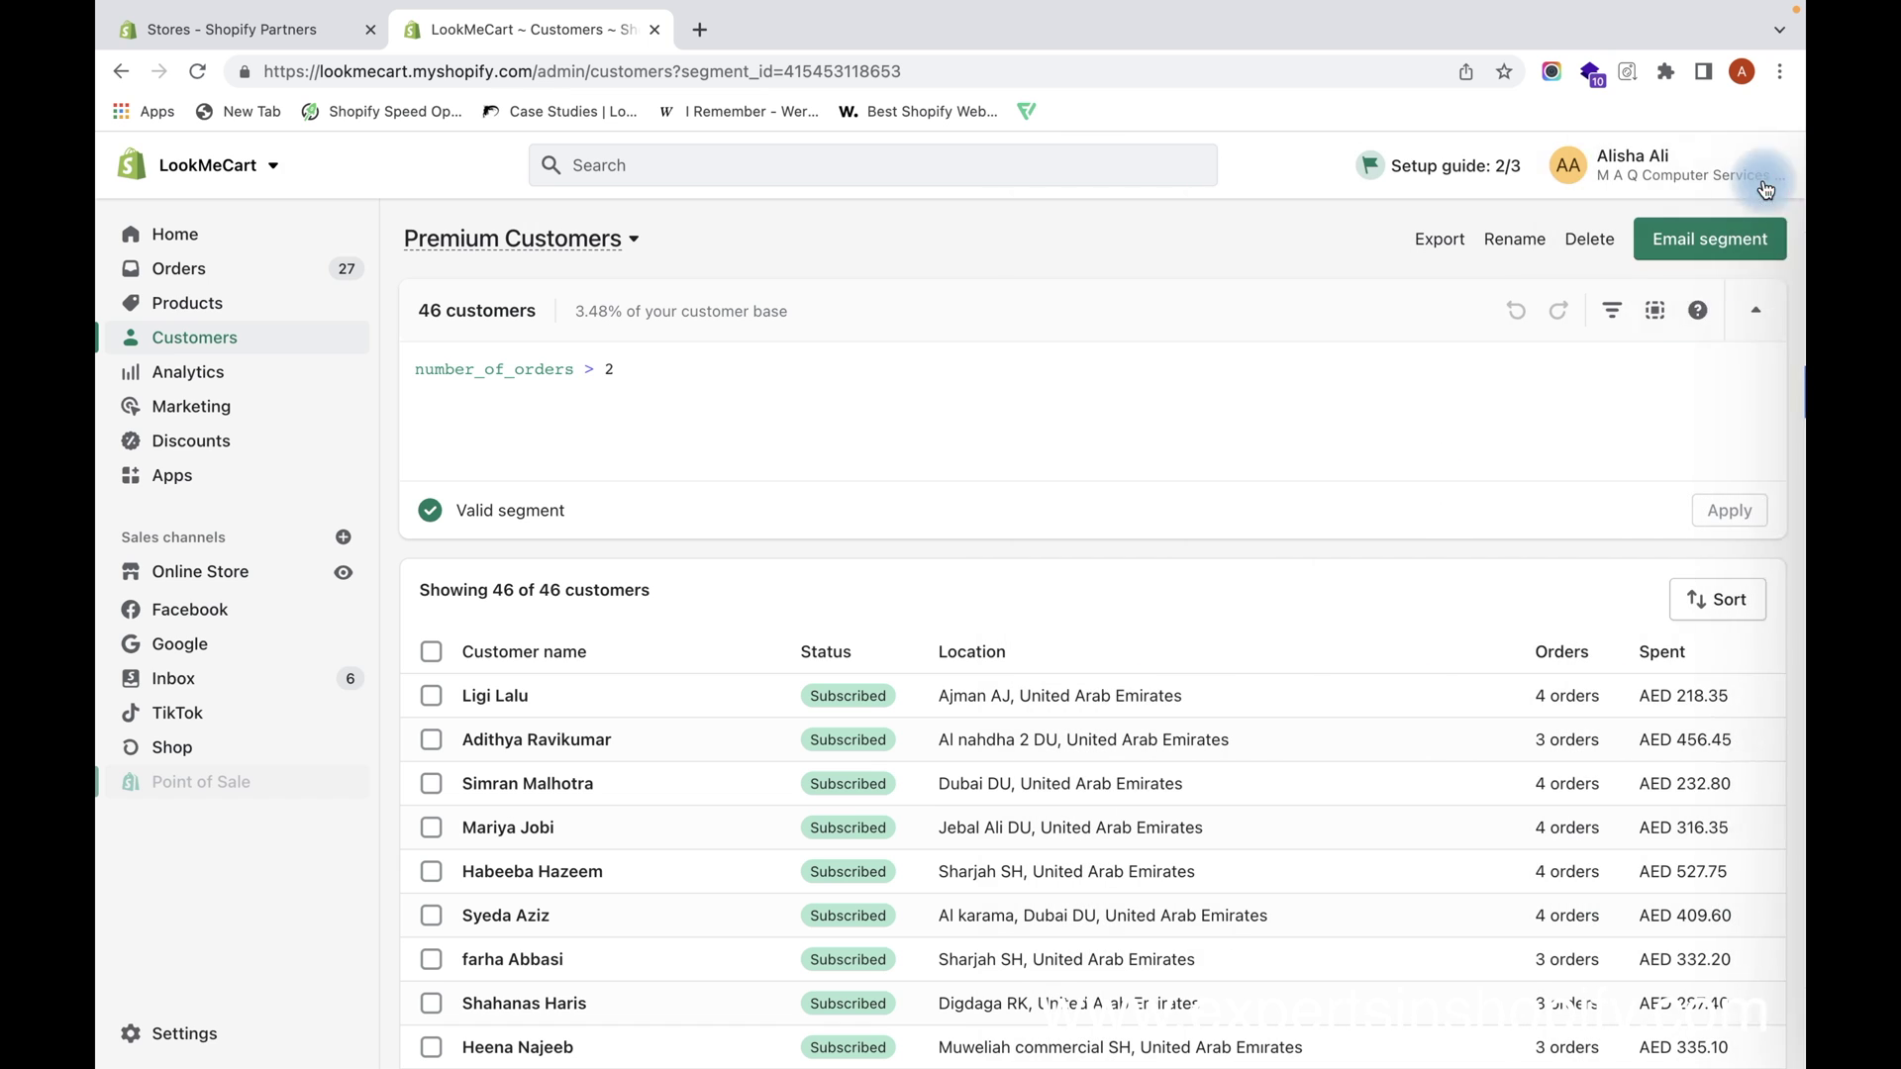
click(1659, 315)
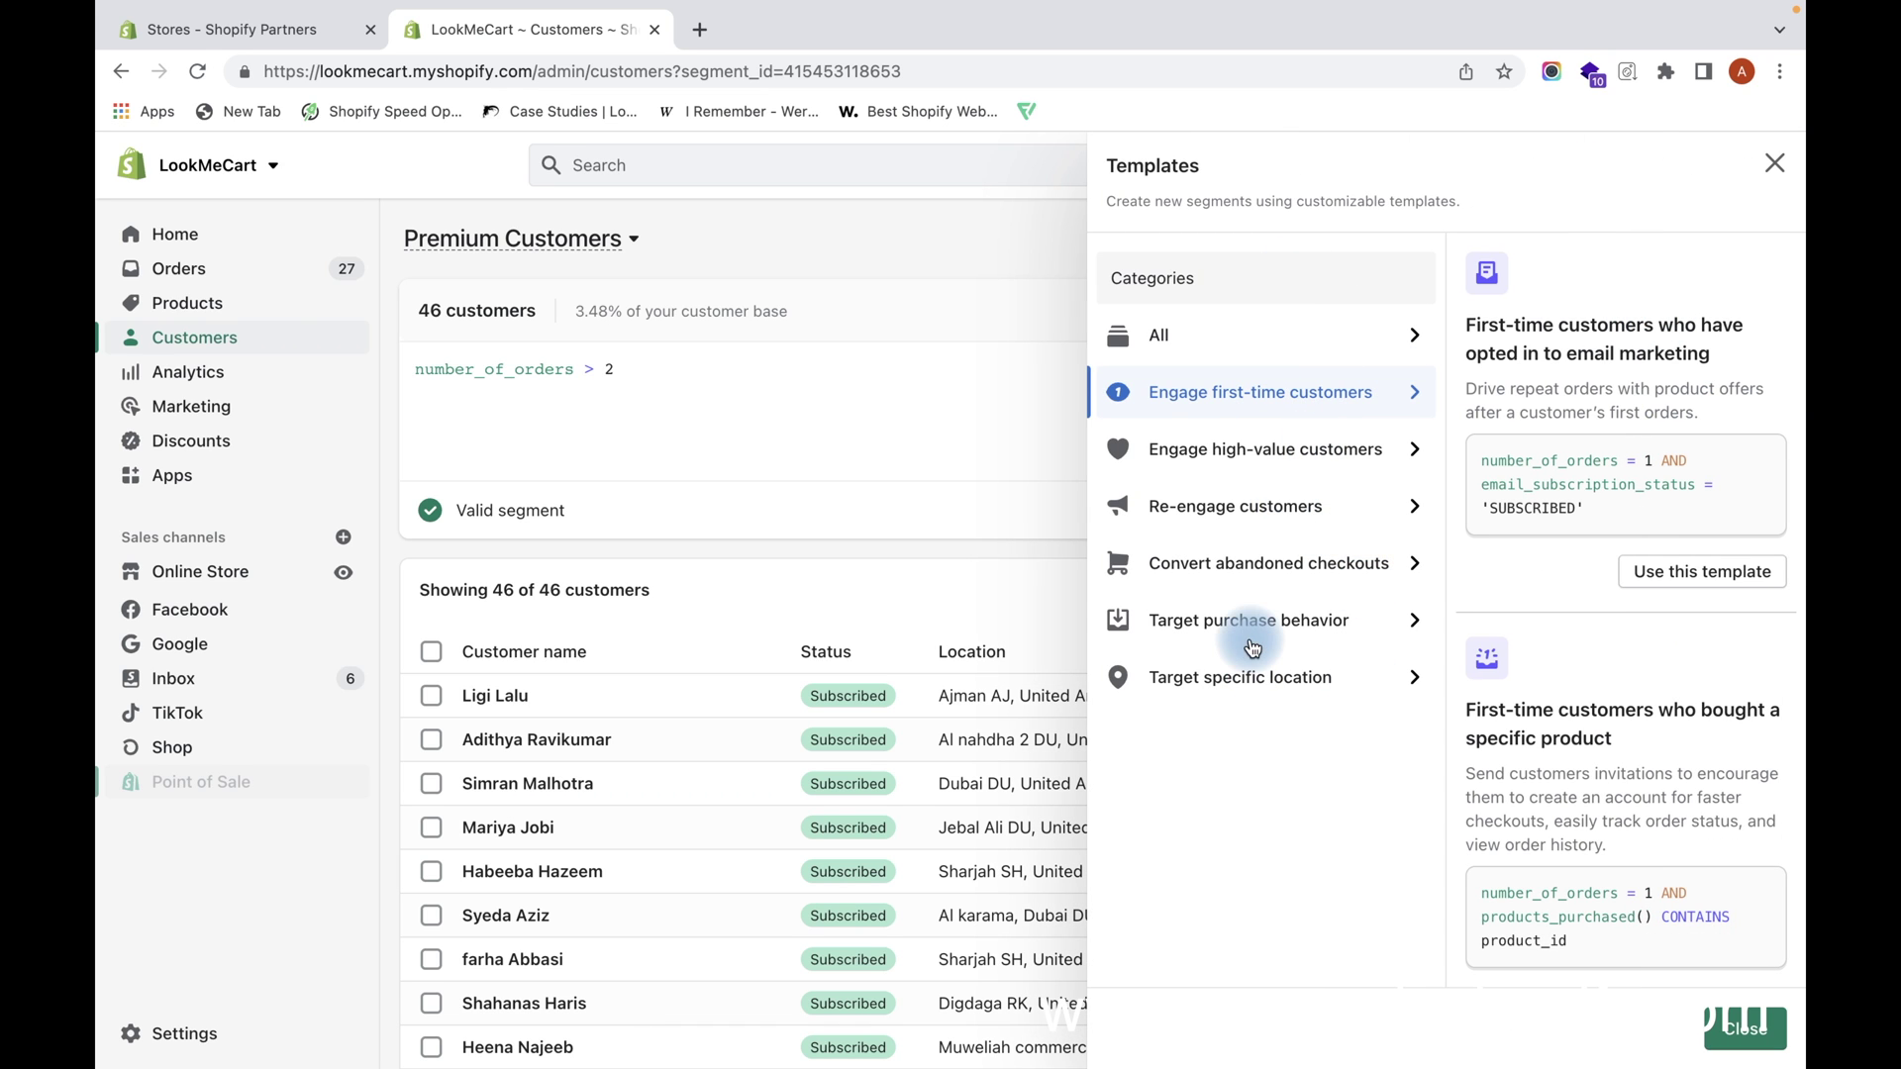
click(1255, 338)
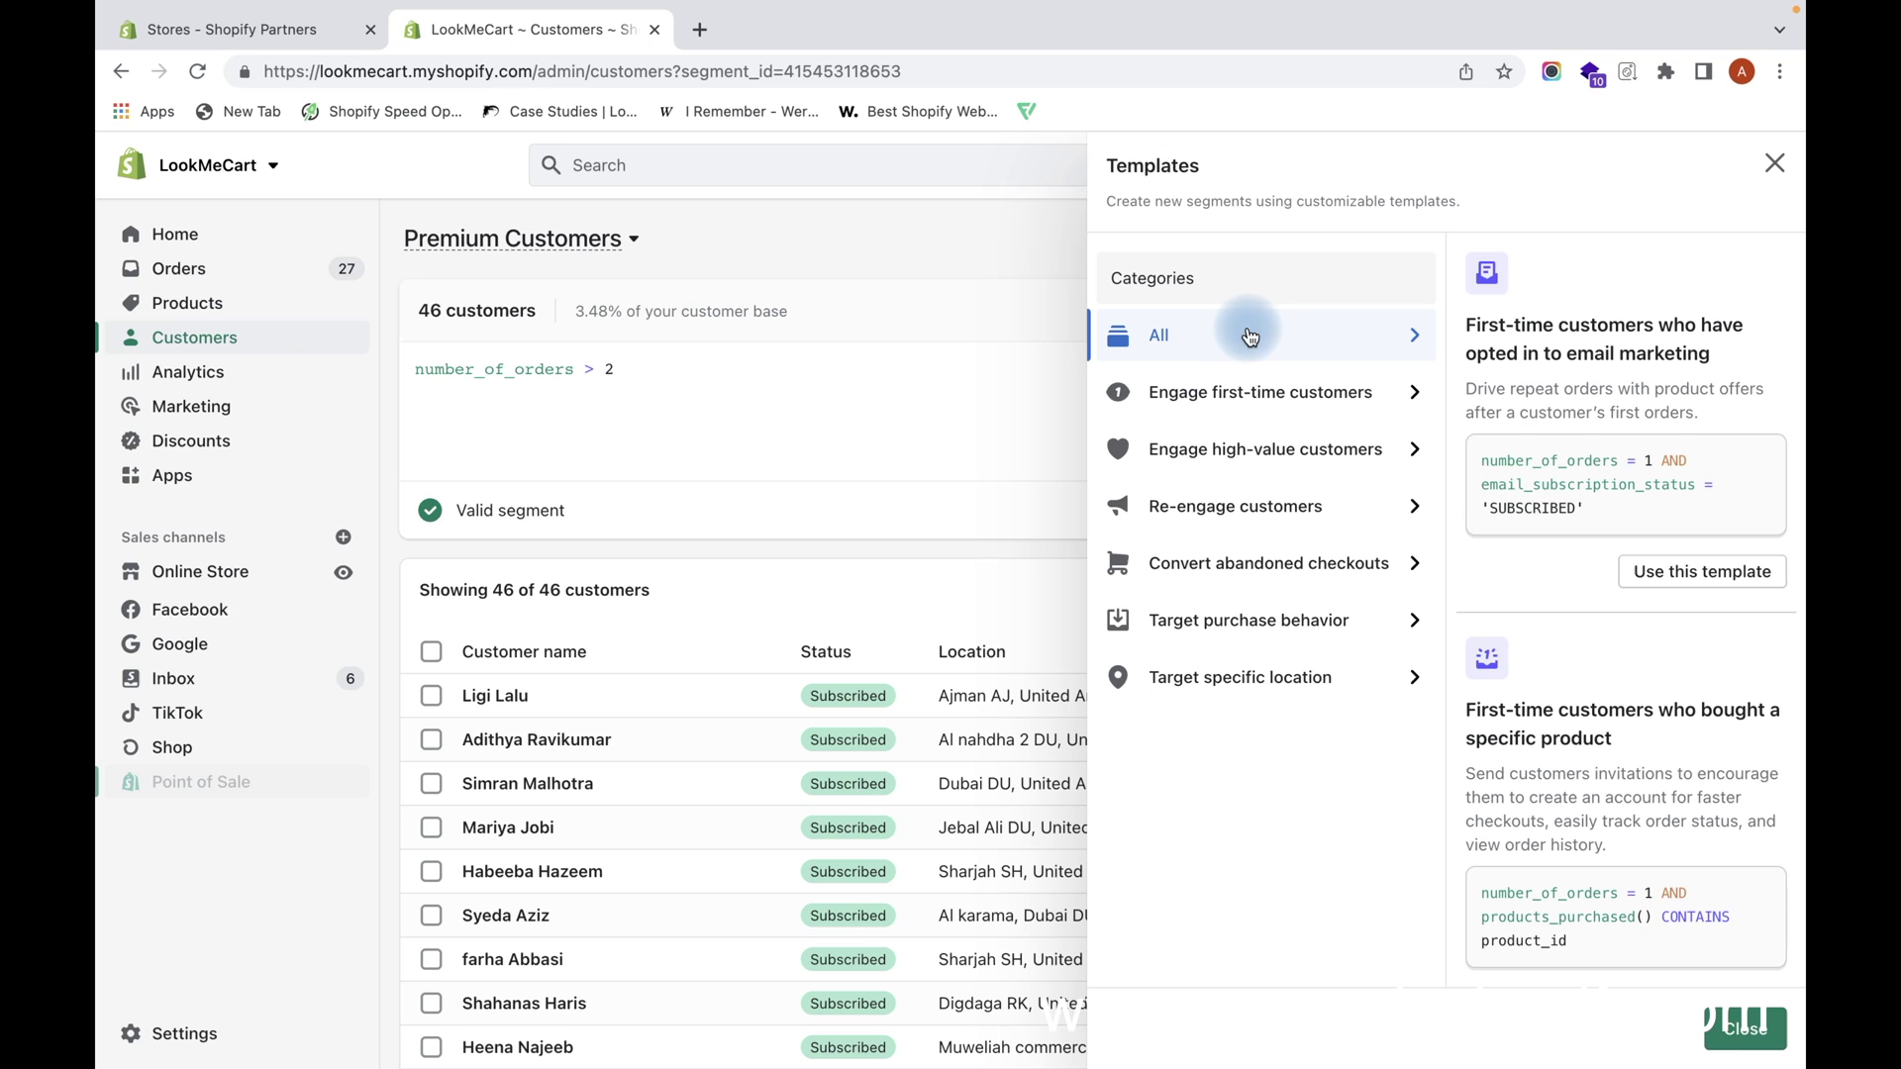
click(1308, 414)
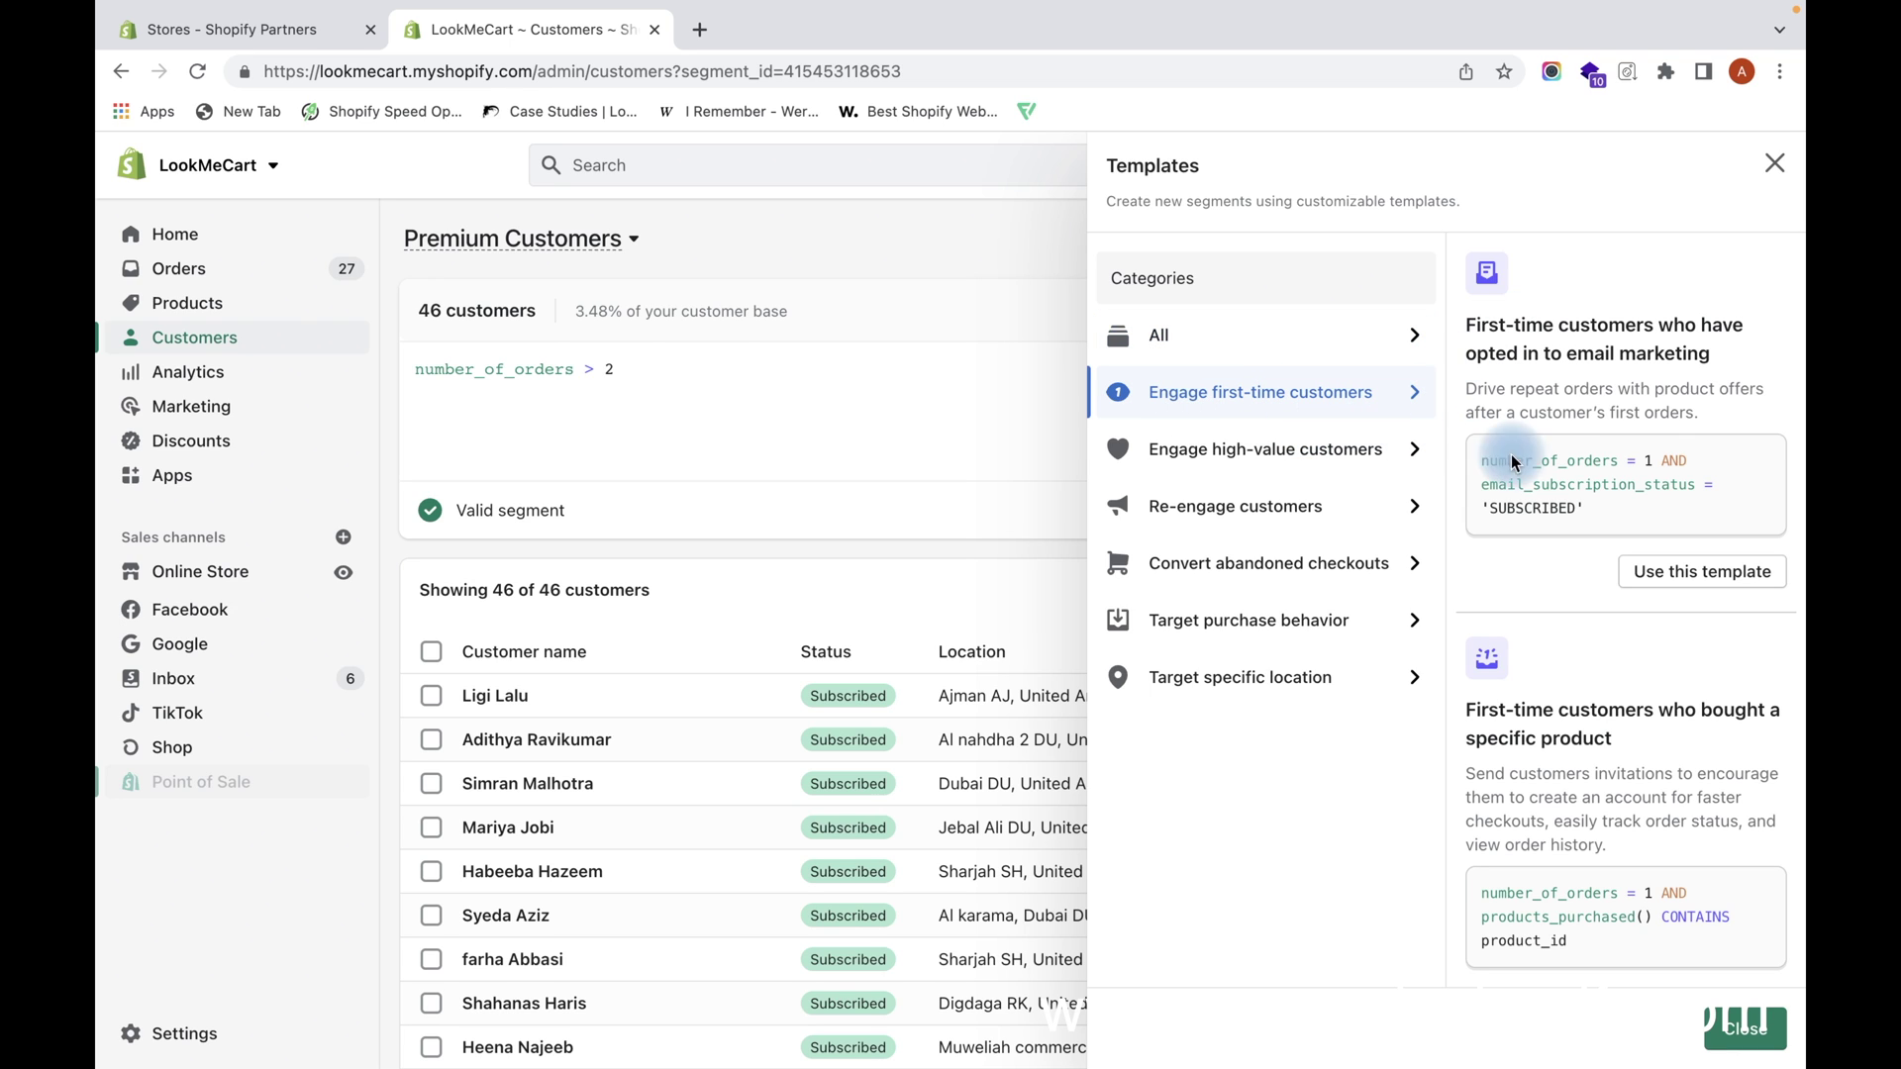
Step: Select the full query text of the email opt-in template
drag(1478, 459, 1567, 515)
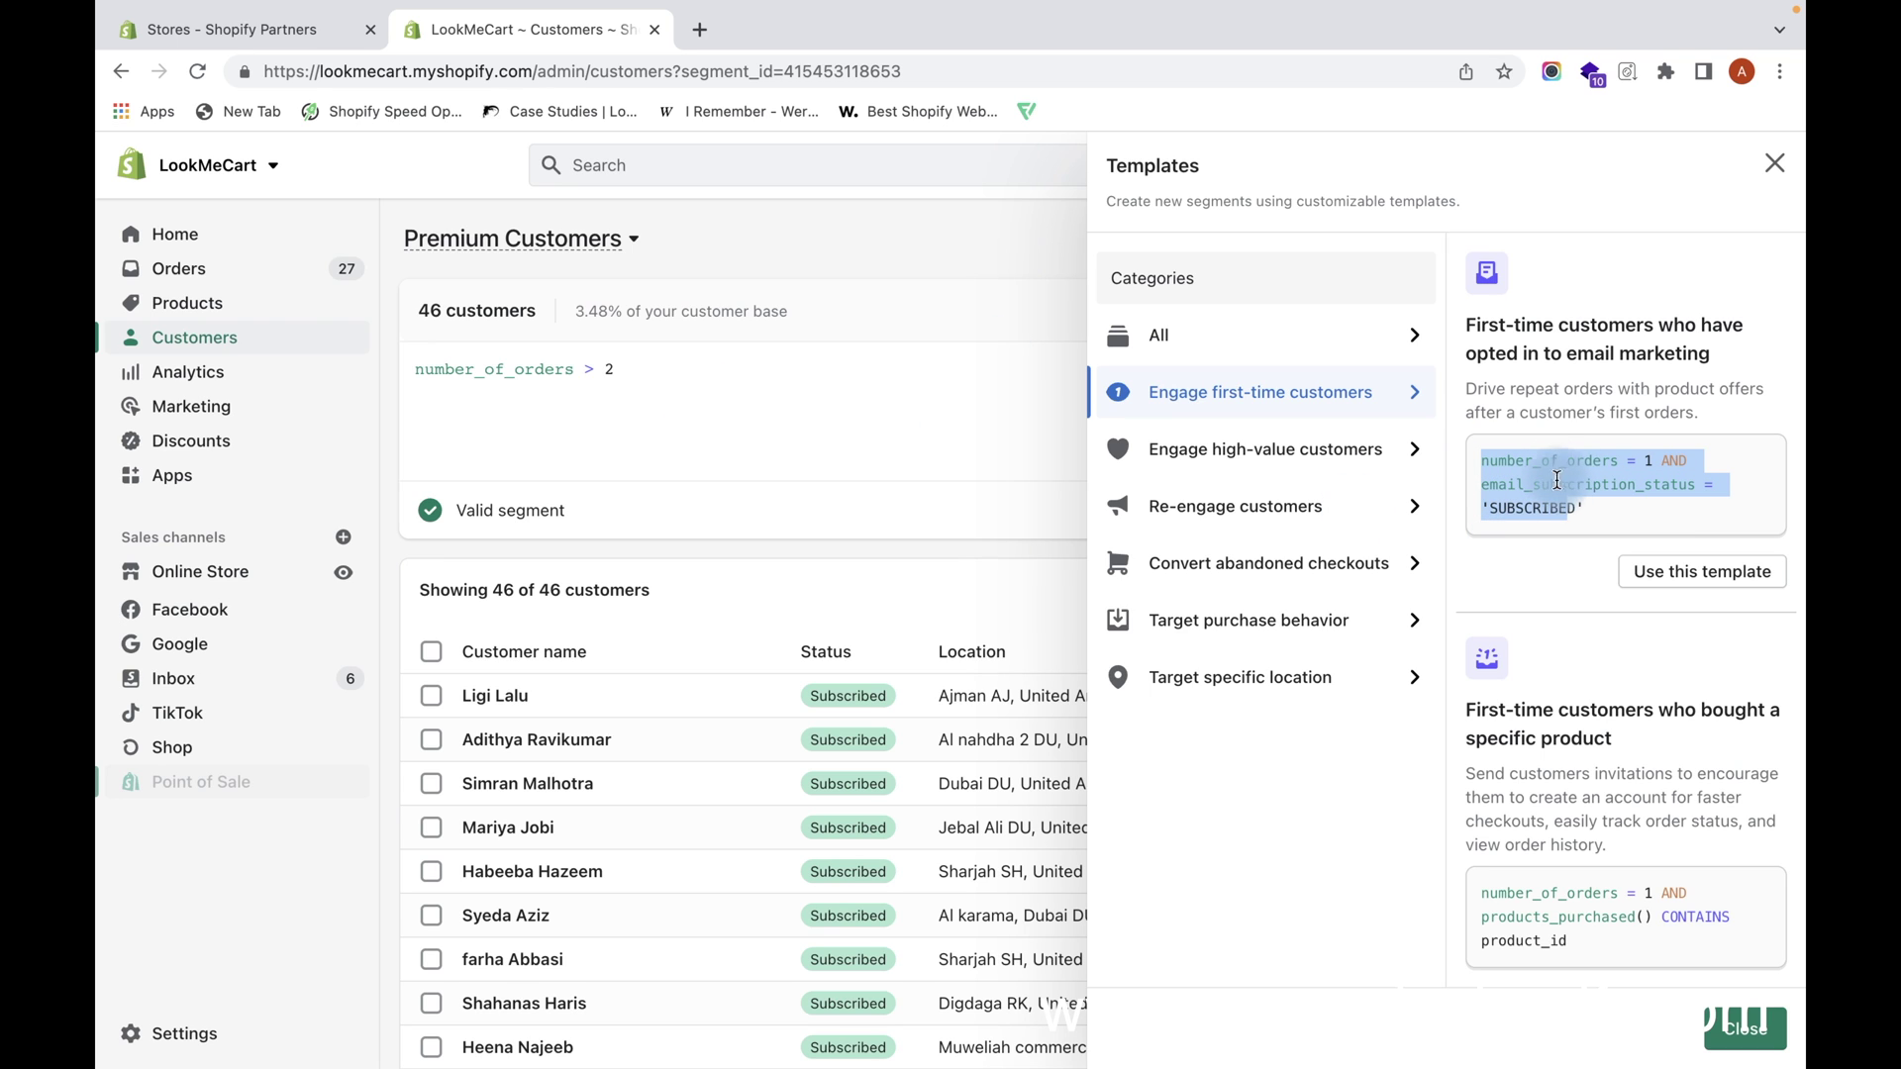
click(1556, 480)
drag(1478, 458, 1616, 528)
Step: Add the first-time email-subscriber template and join it to number_of_orders > 2 with AND
click(1680, 575)
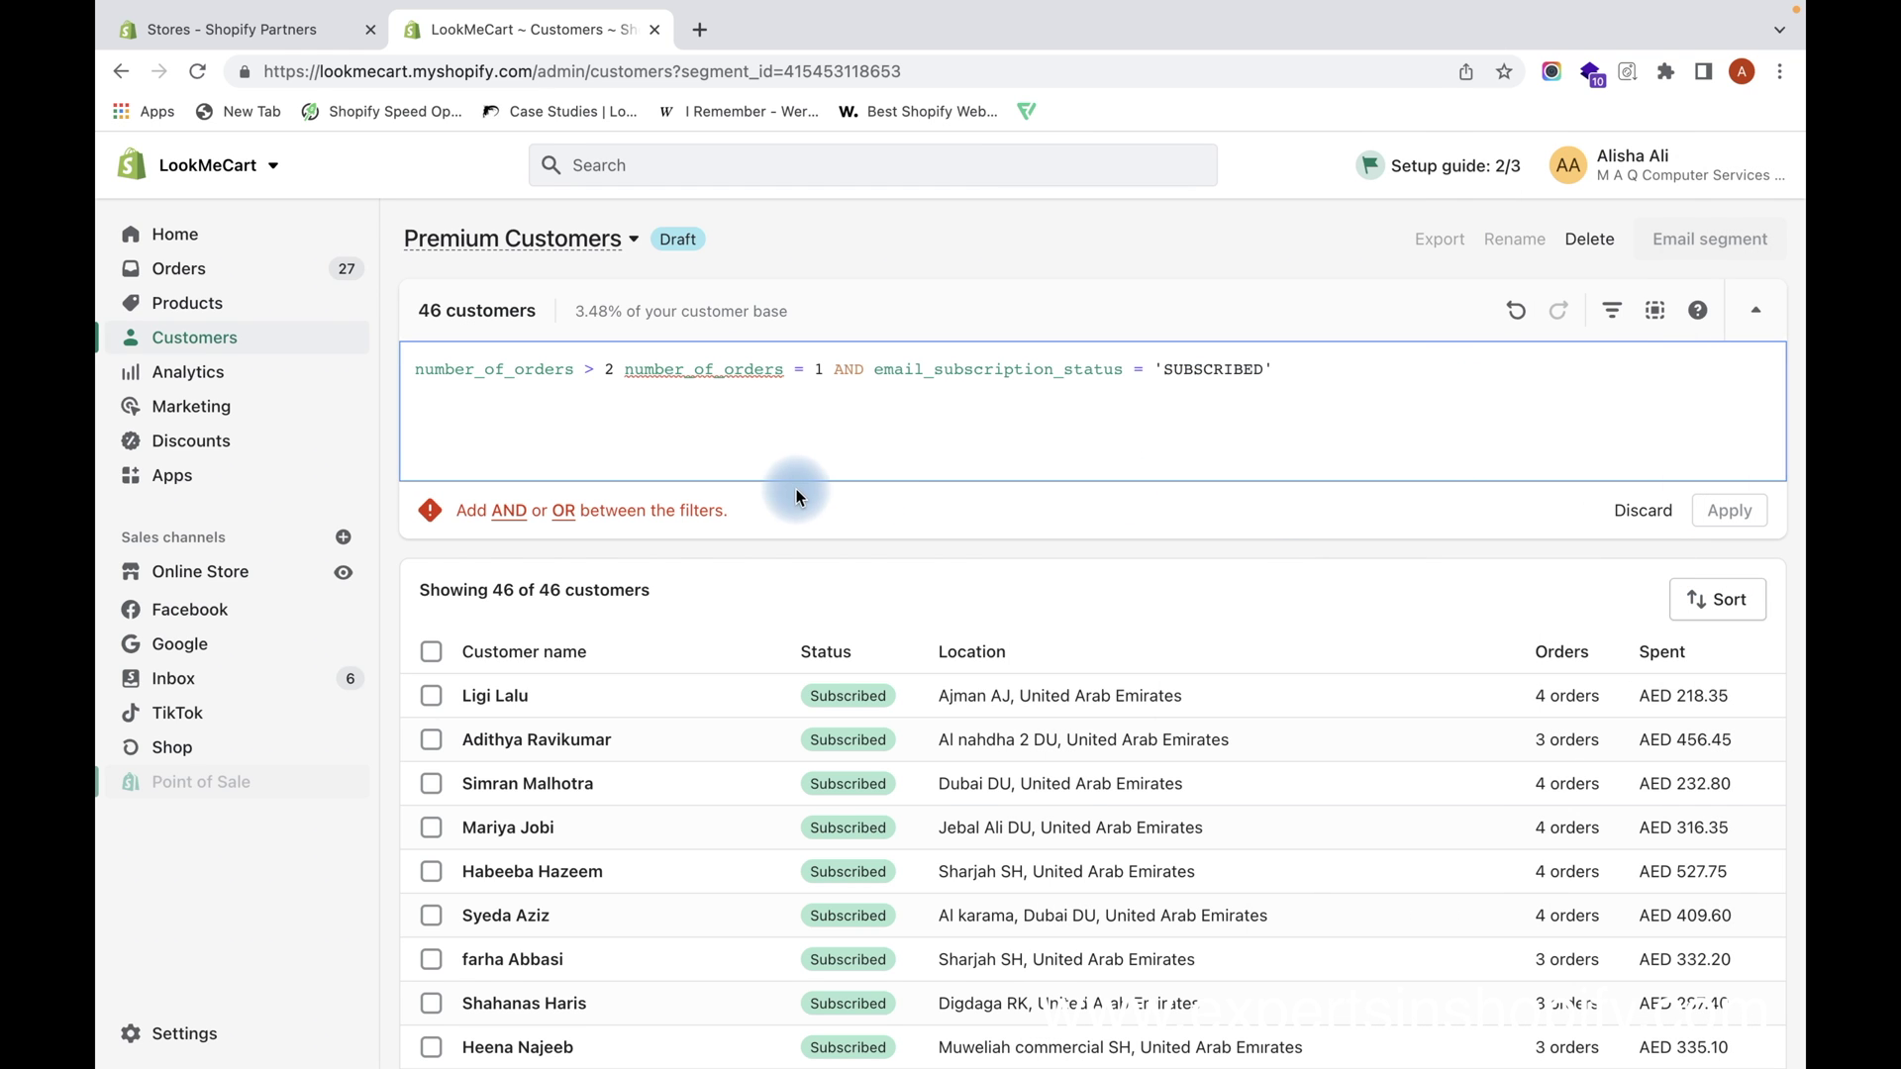
click(756, 431)
click(828, 379)
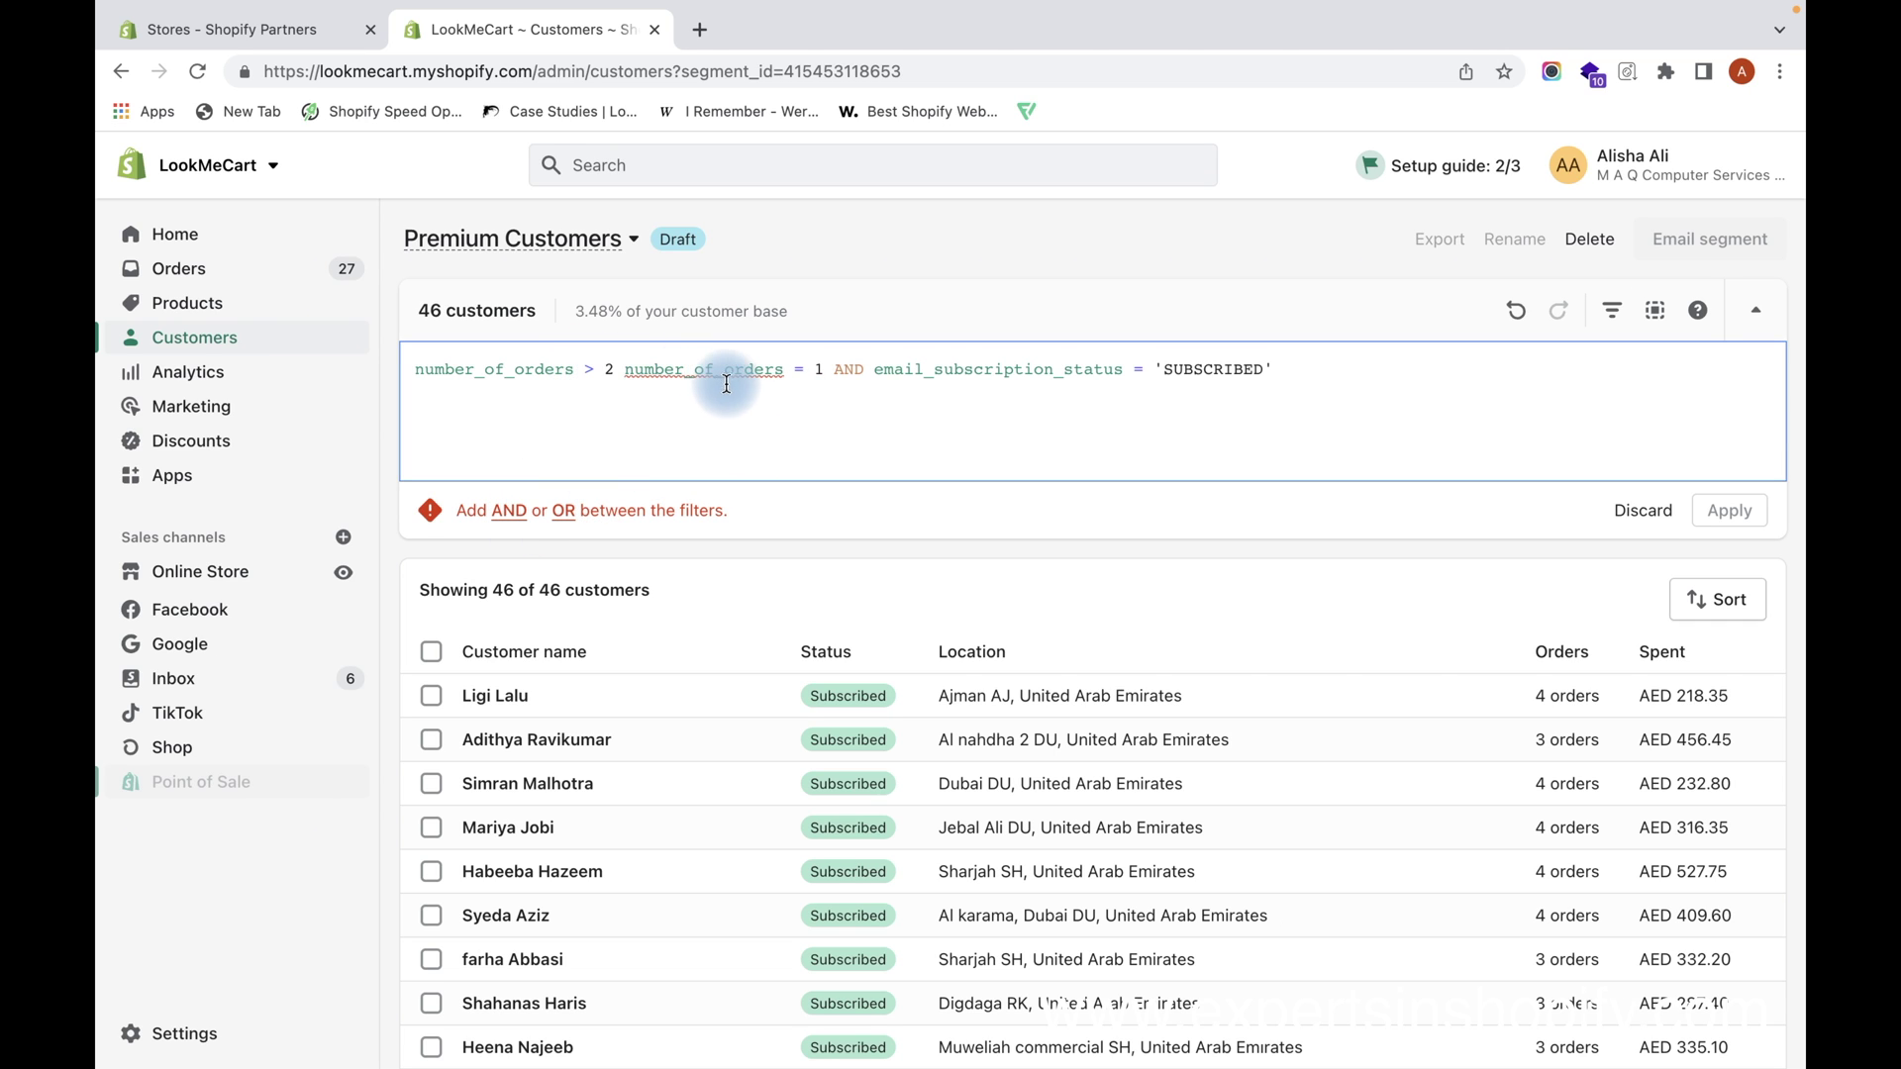
click(620, 371)
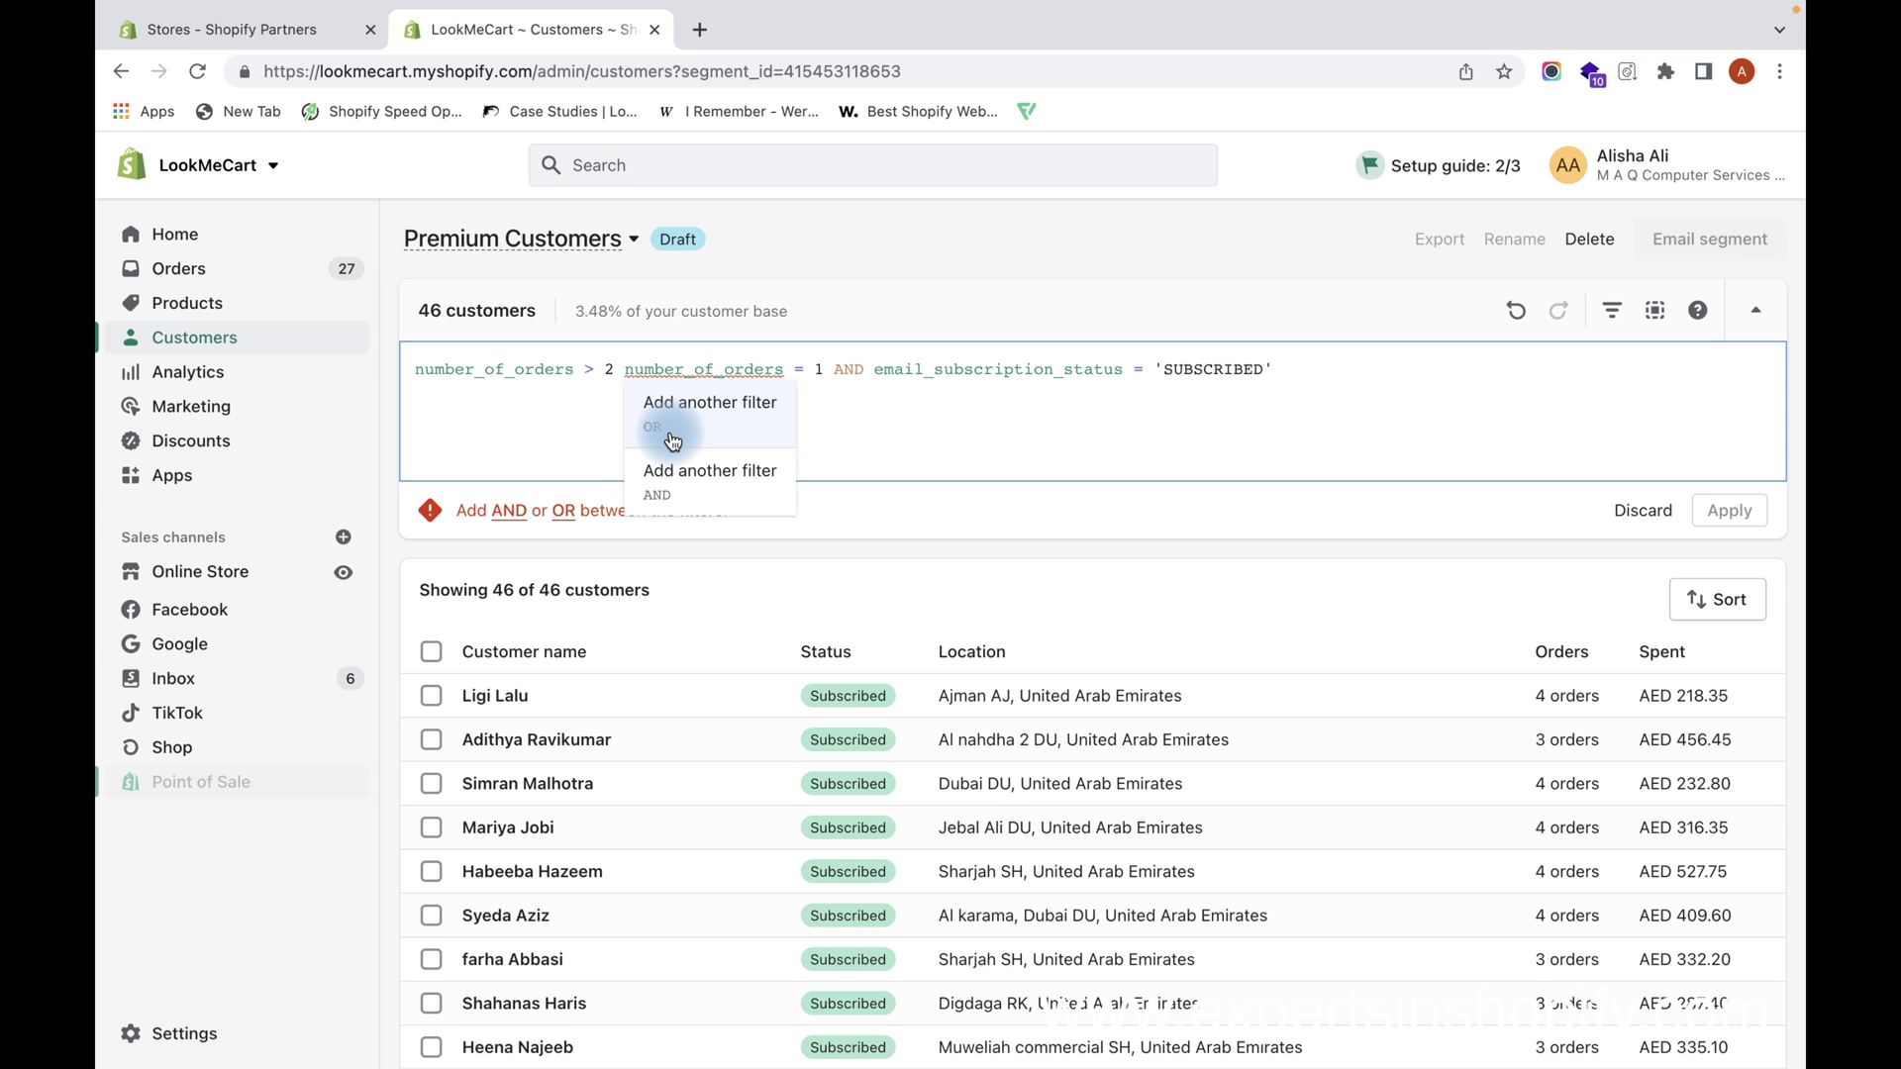
click(673, 477)
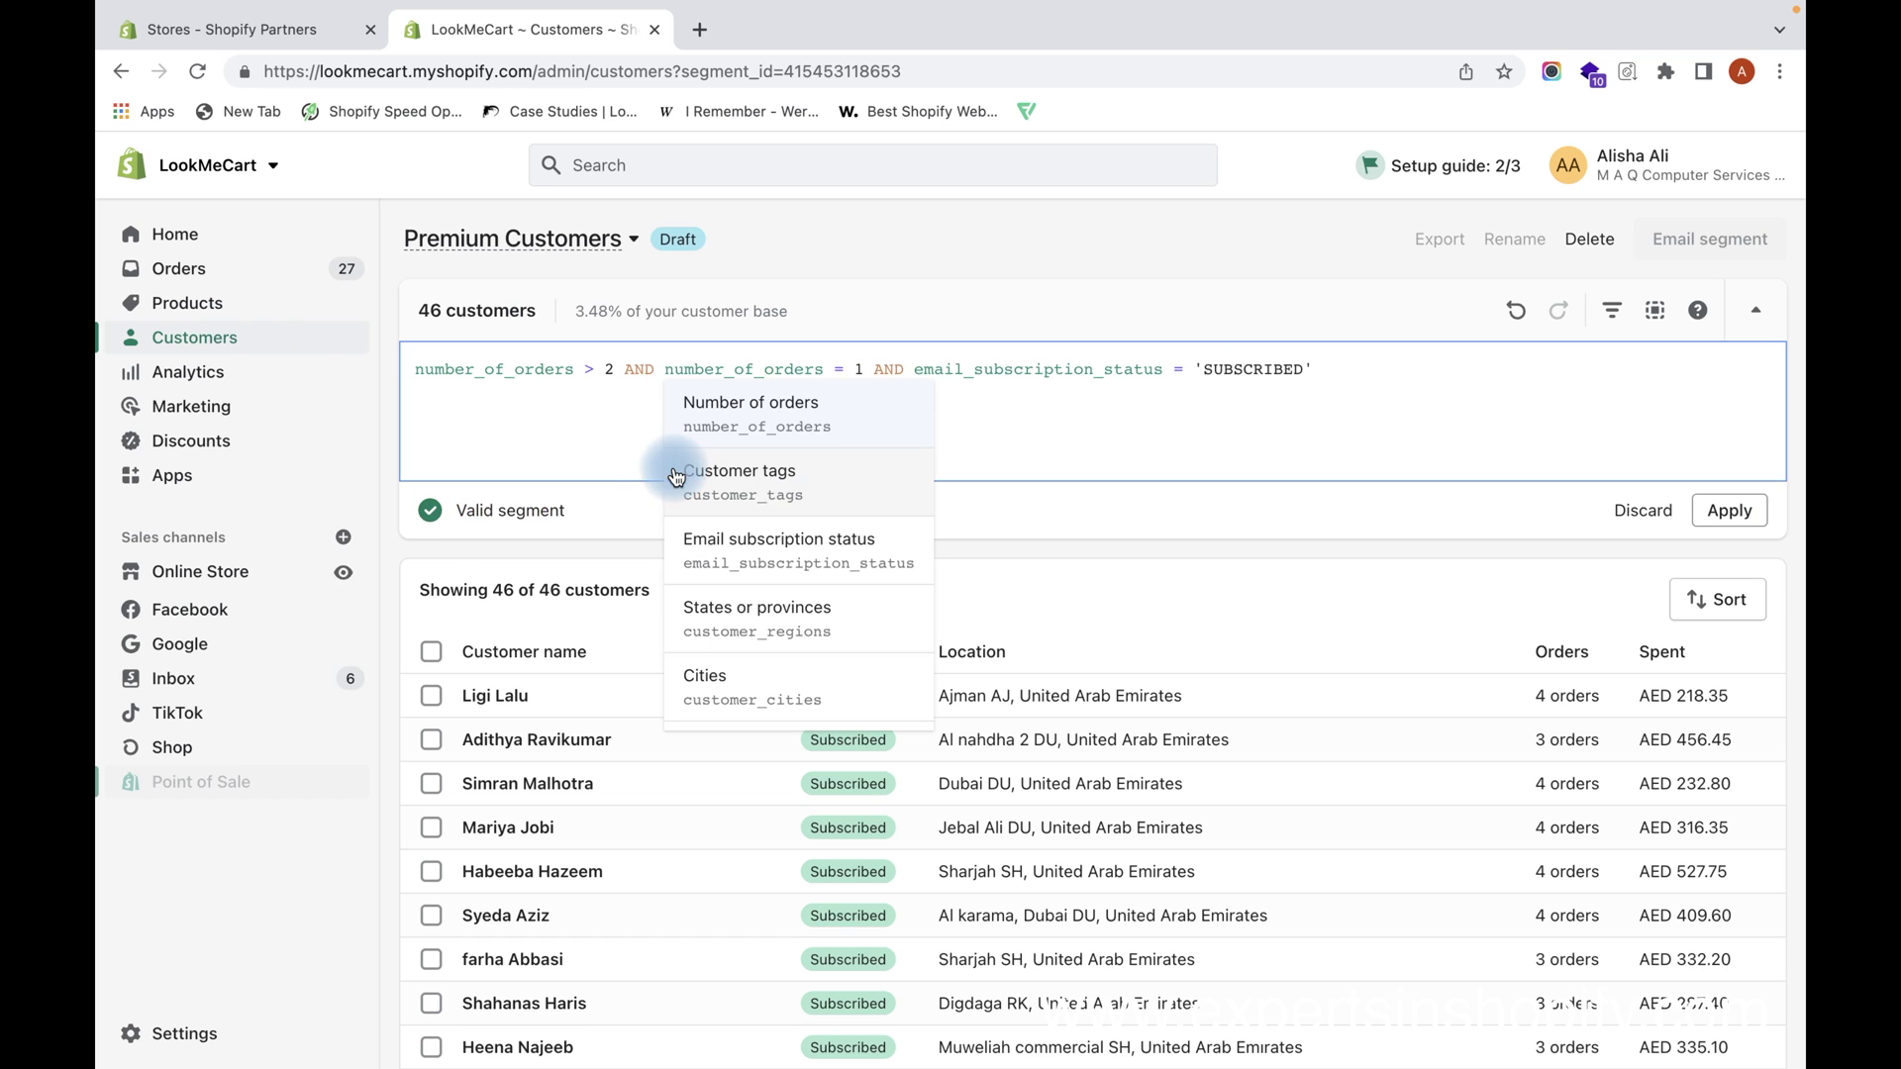
click(587, 430)
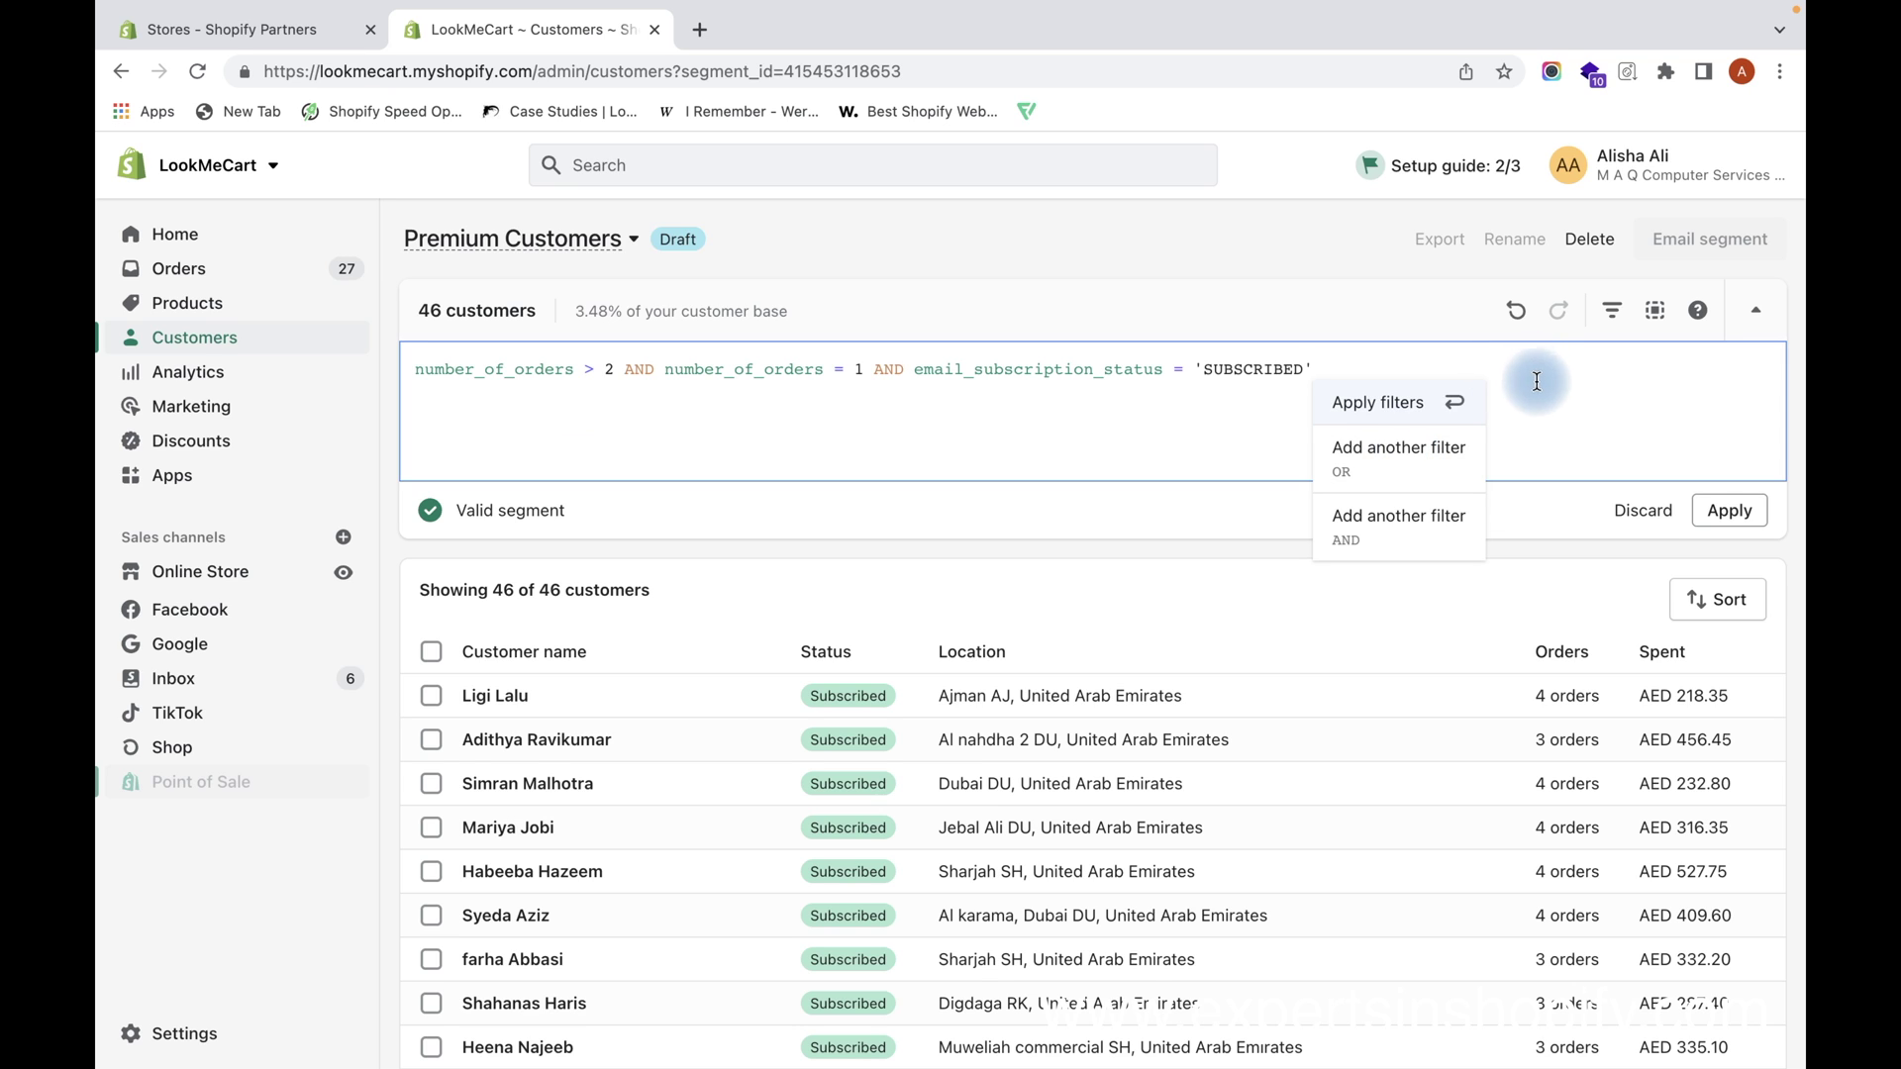
click(1731, 510)
Step: View the Engage high-value and Re-engage customers templates, then close them and clear the query
click(1654, 310)
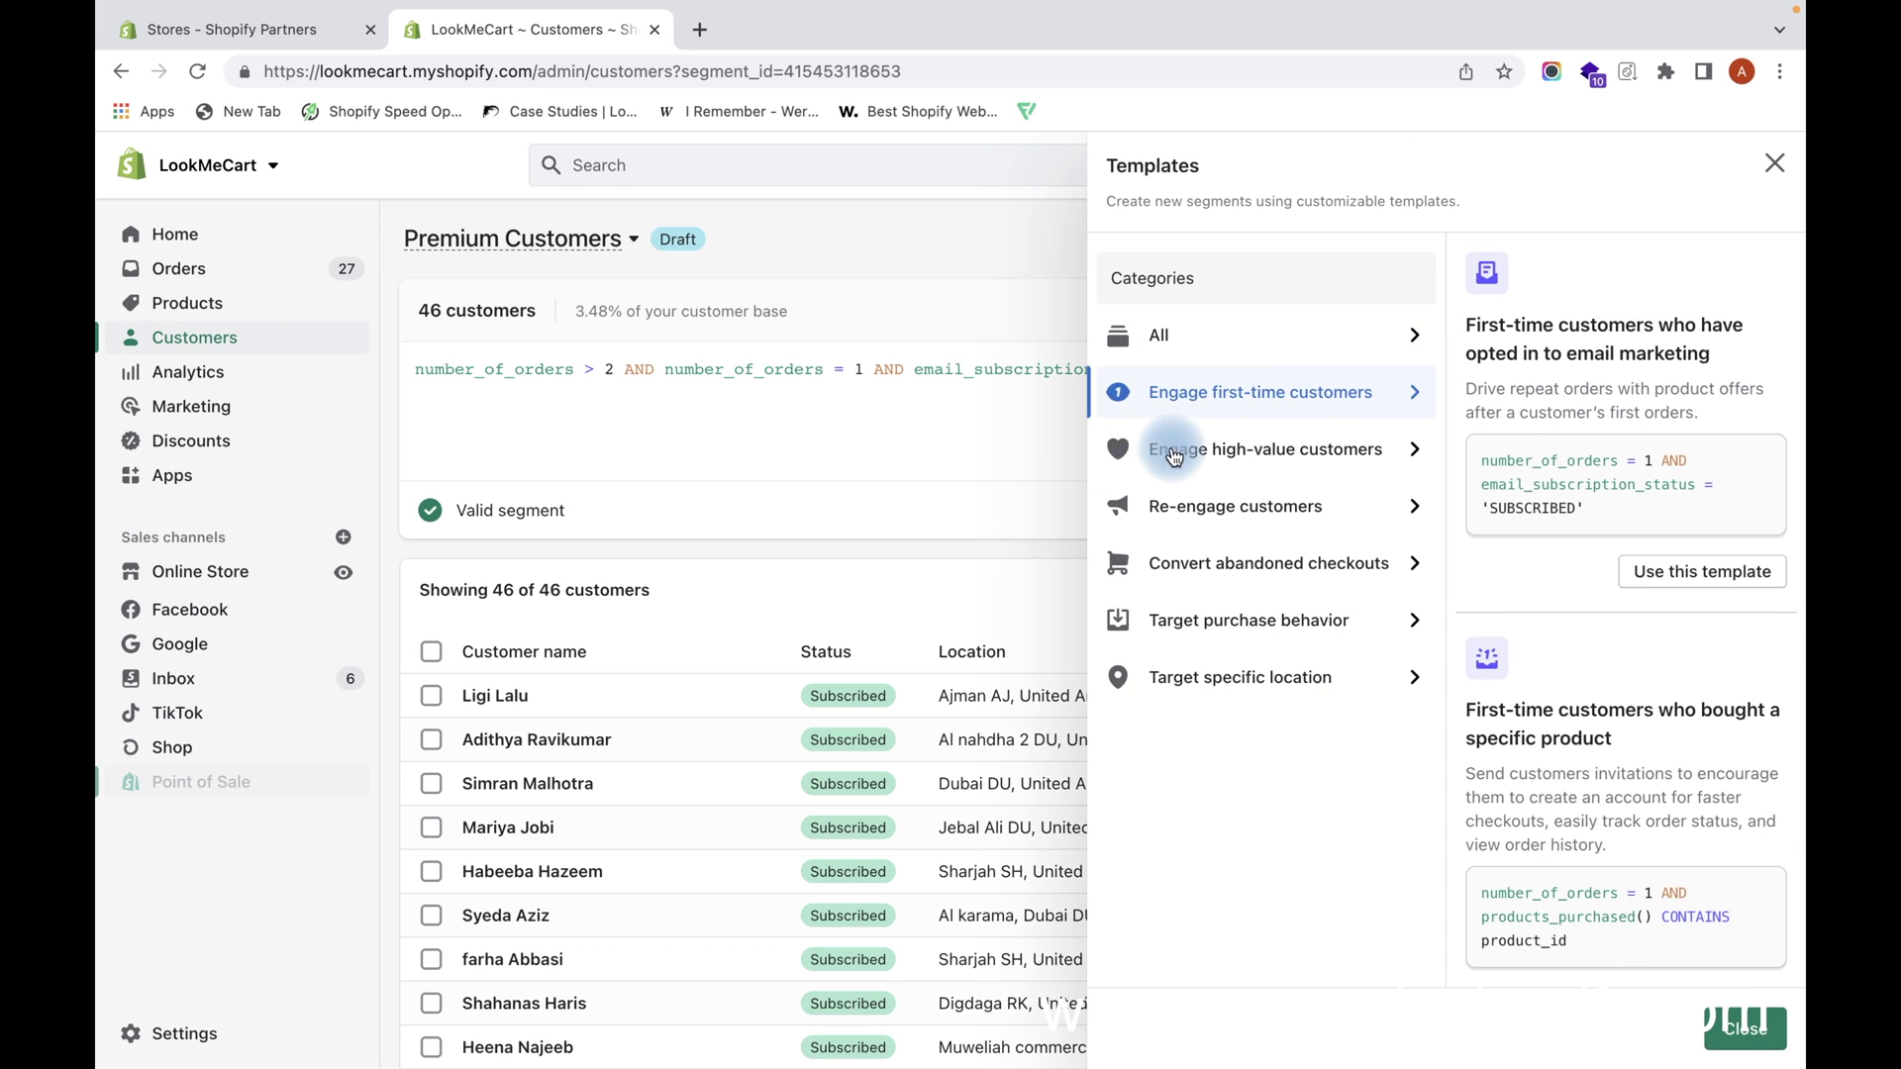
click(1183, 461)
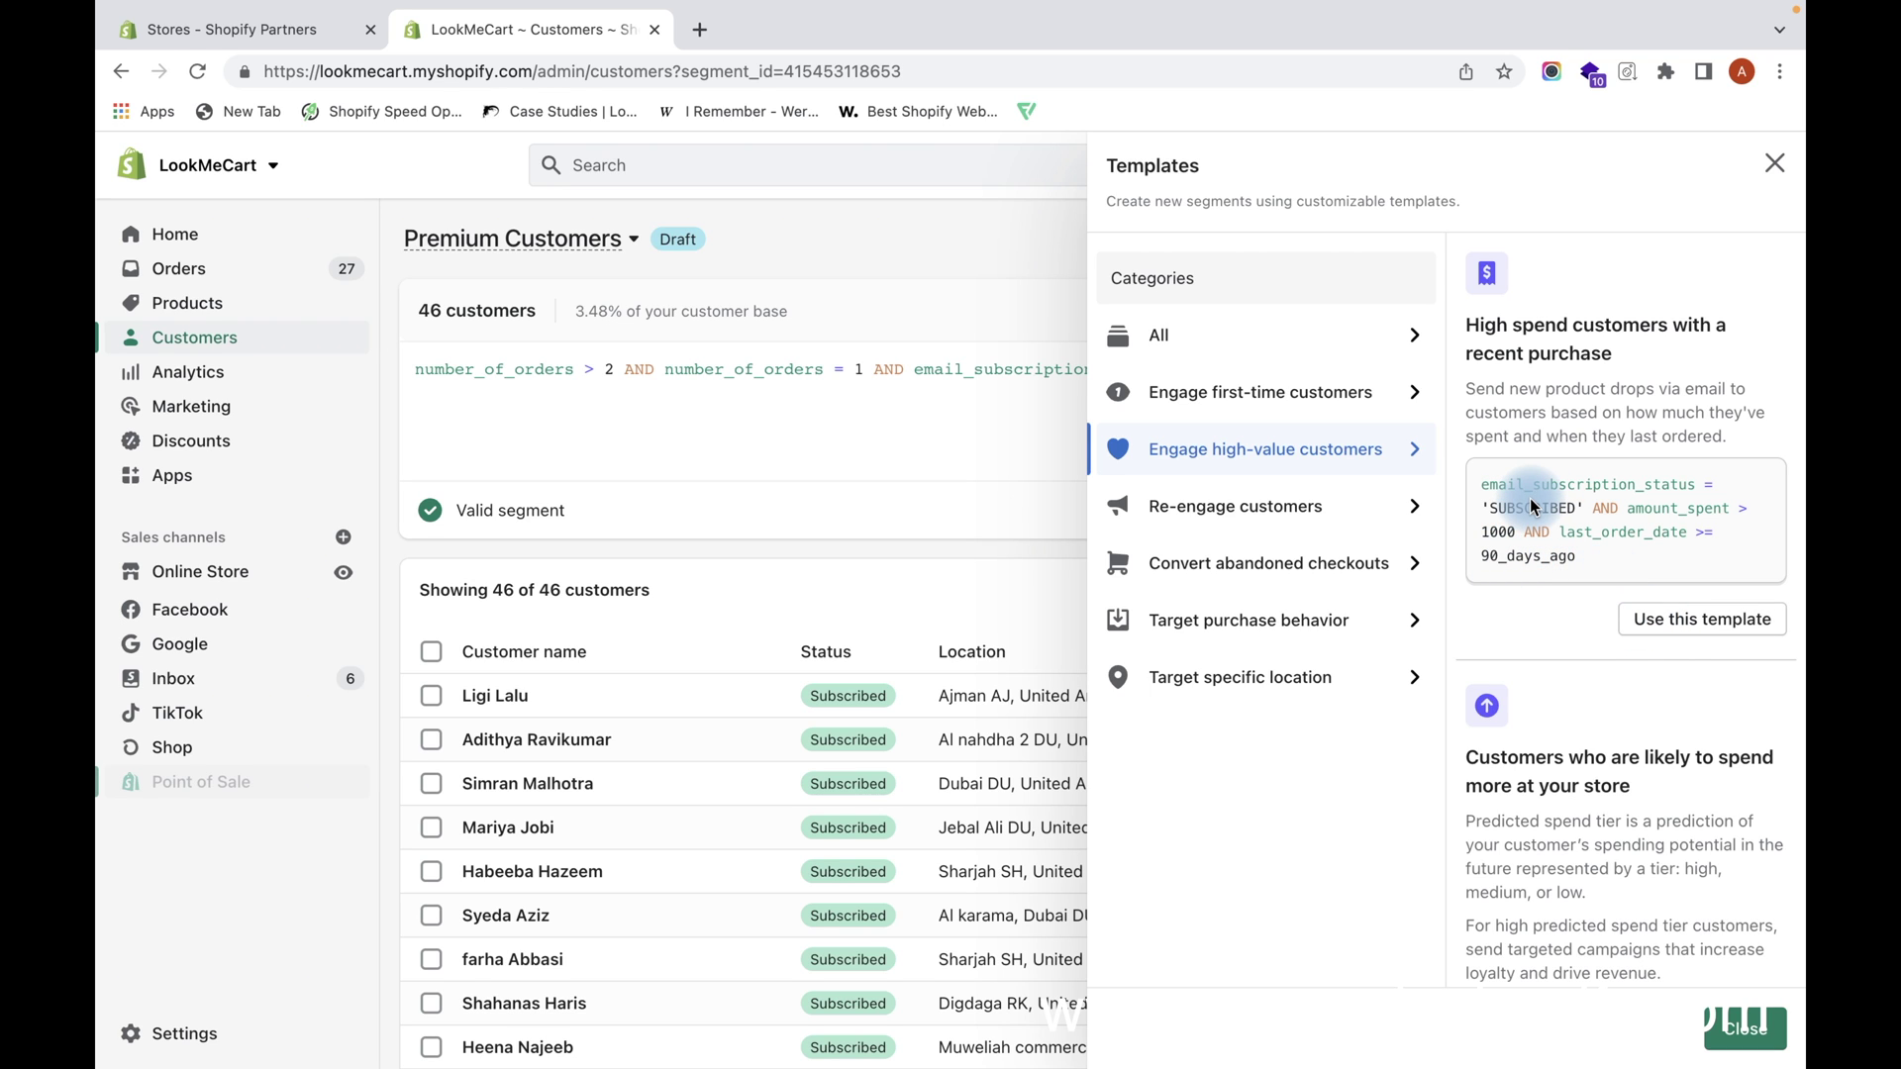
click(1277, 506)
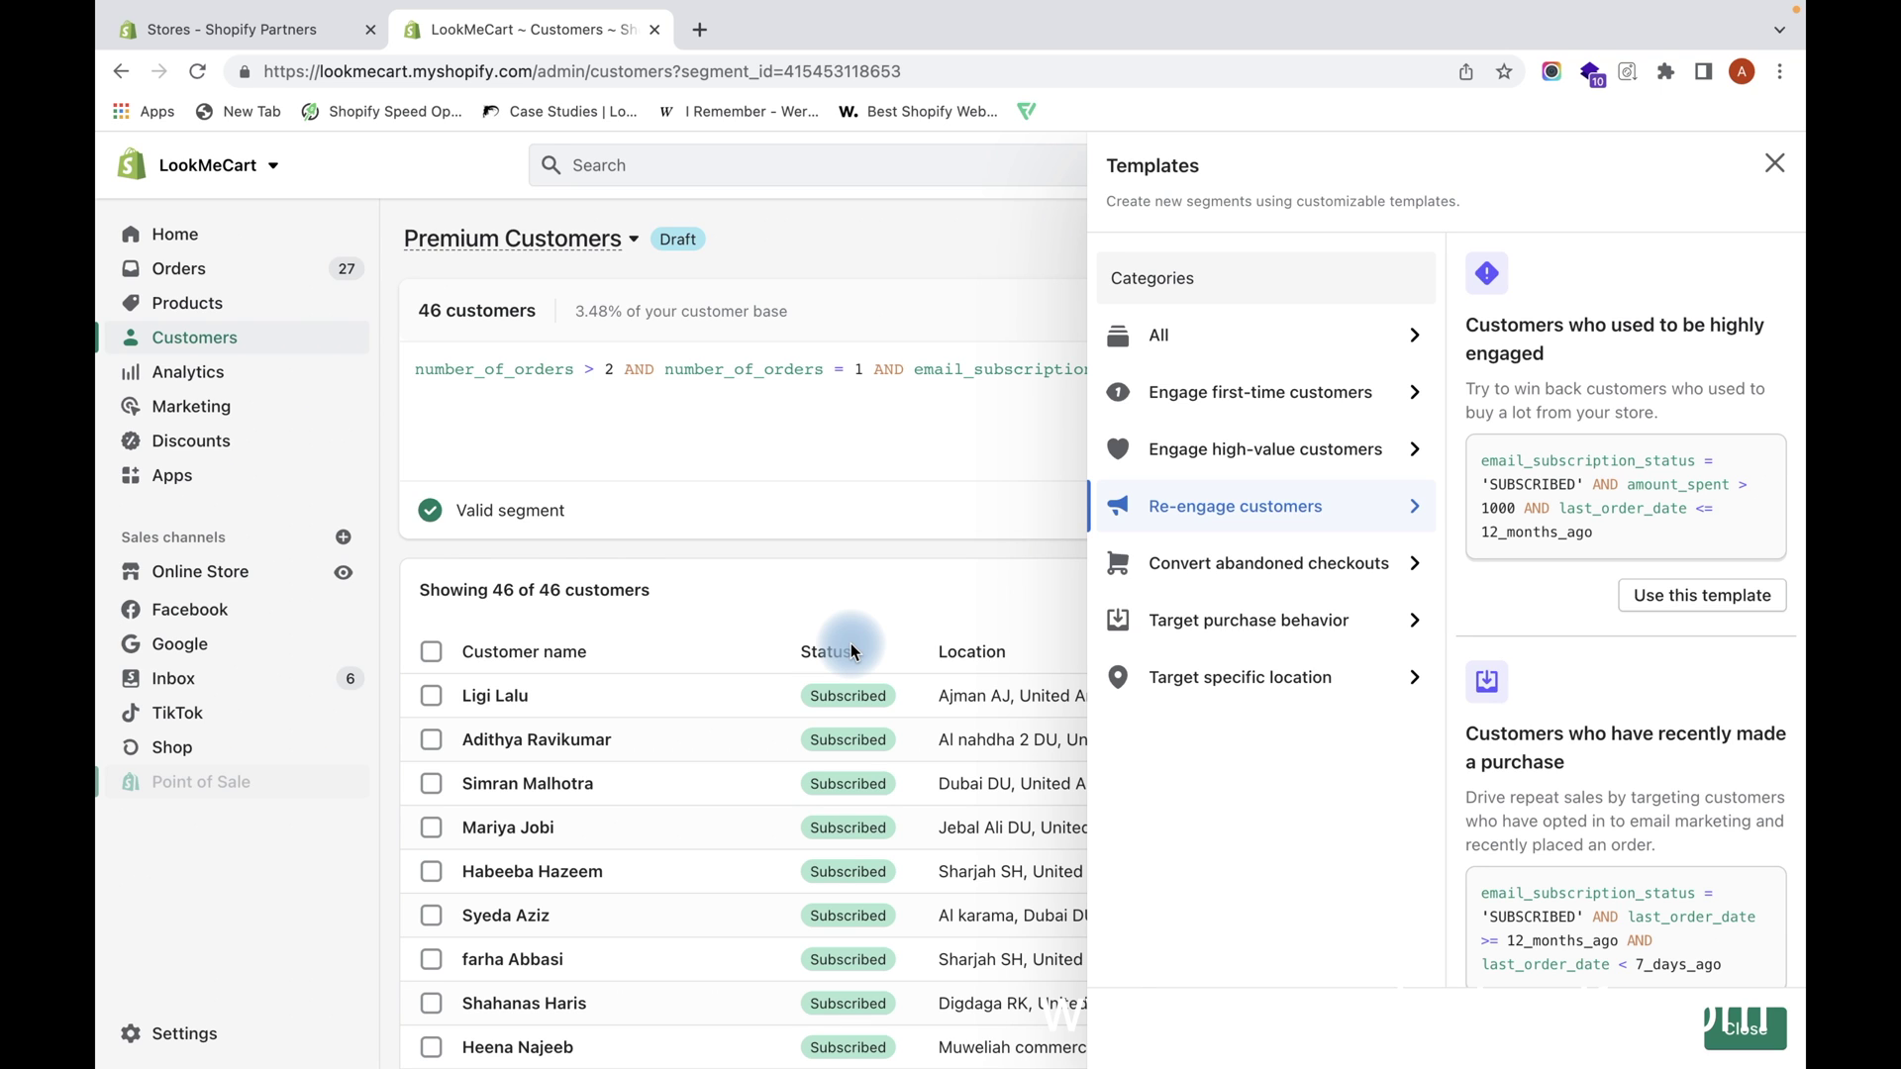
click(795, 435)
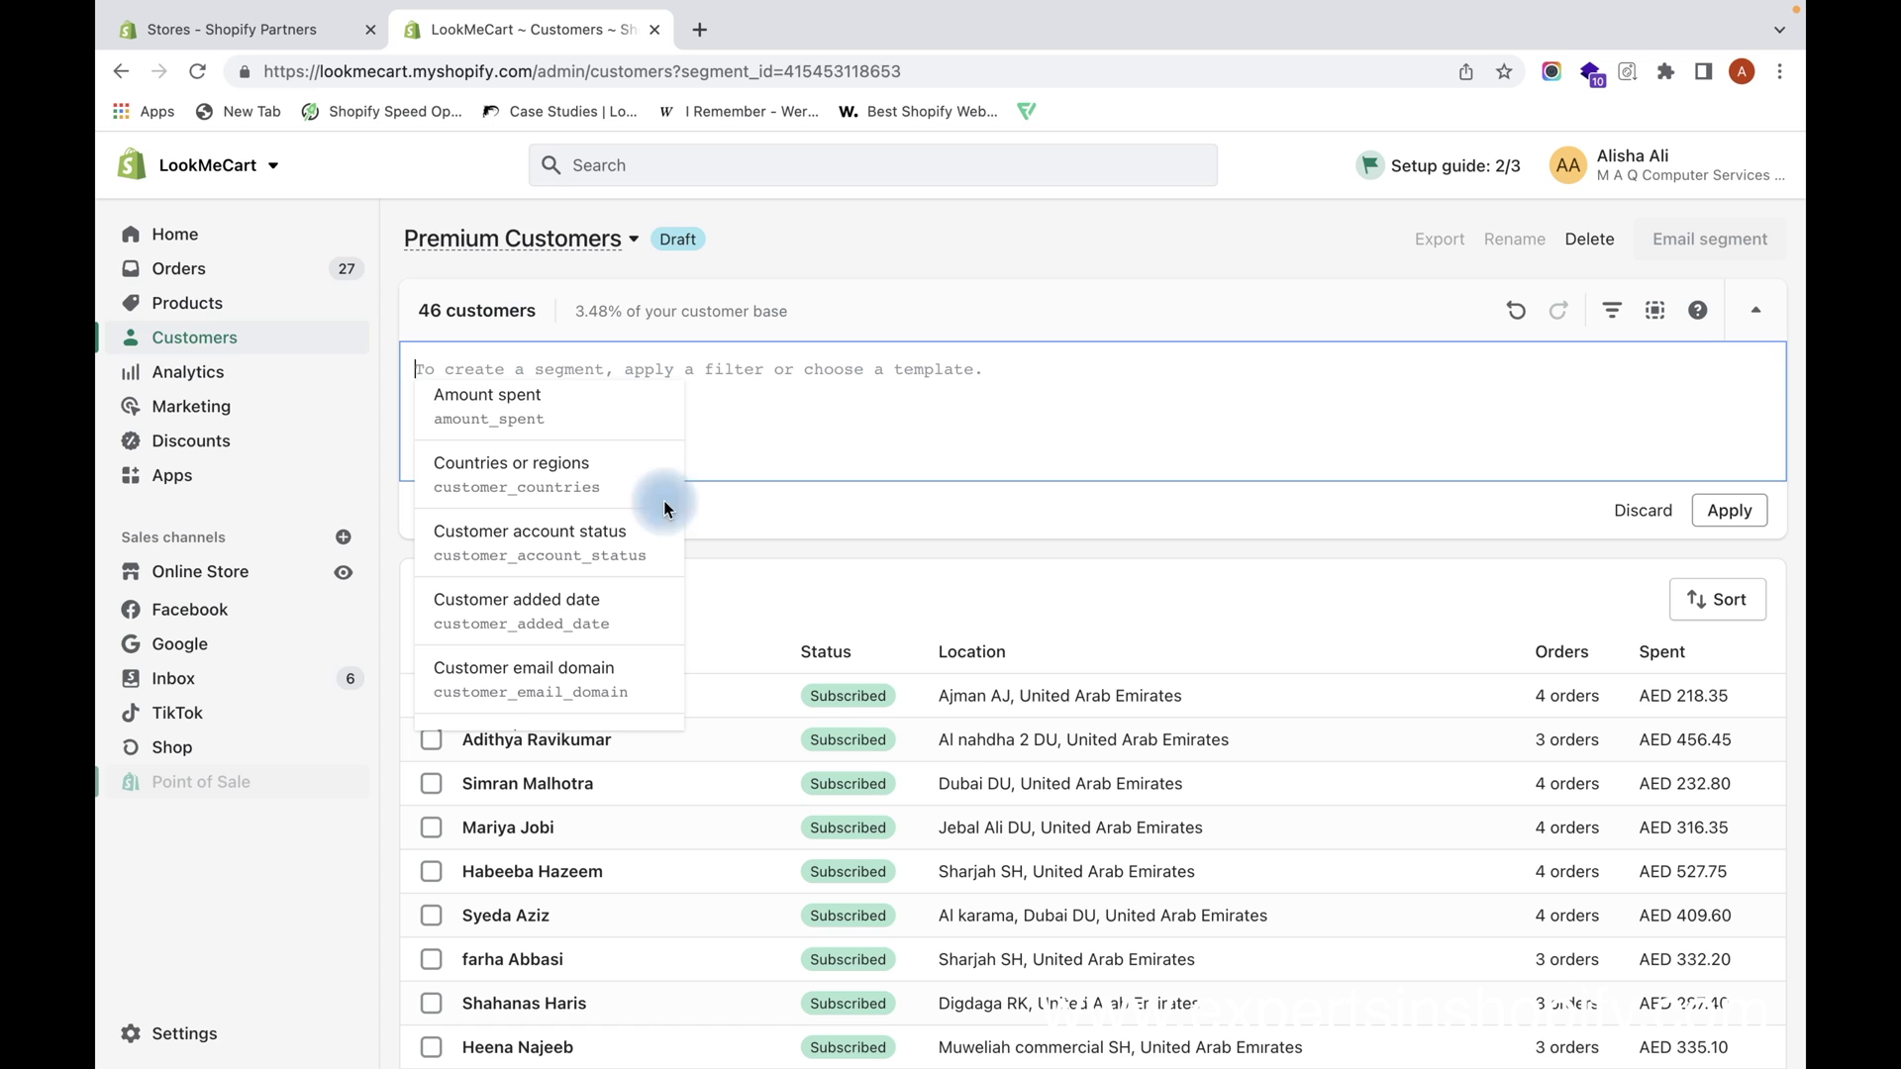
Step: Add a products purchased filter limited to purchases on or after a May 2022 date
scroll(616, 581, up, 3)
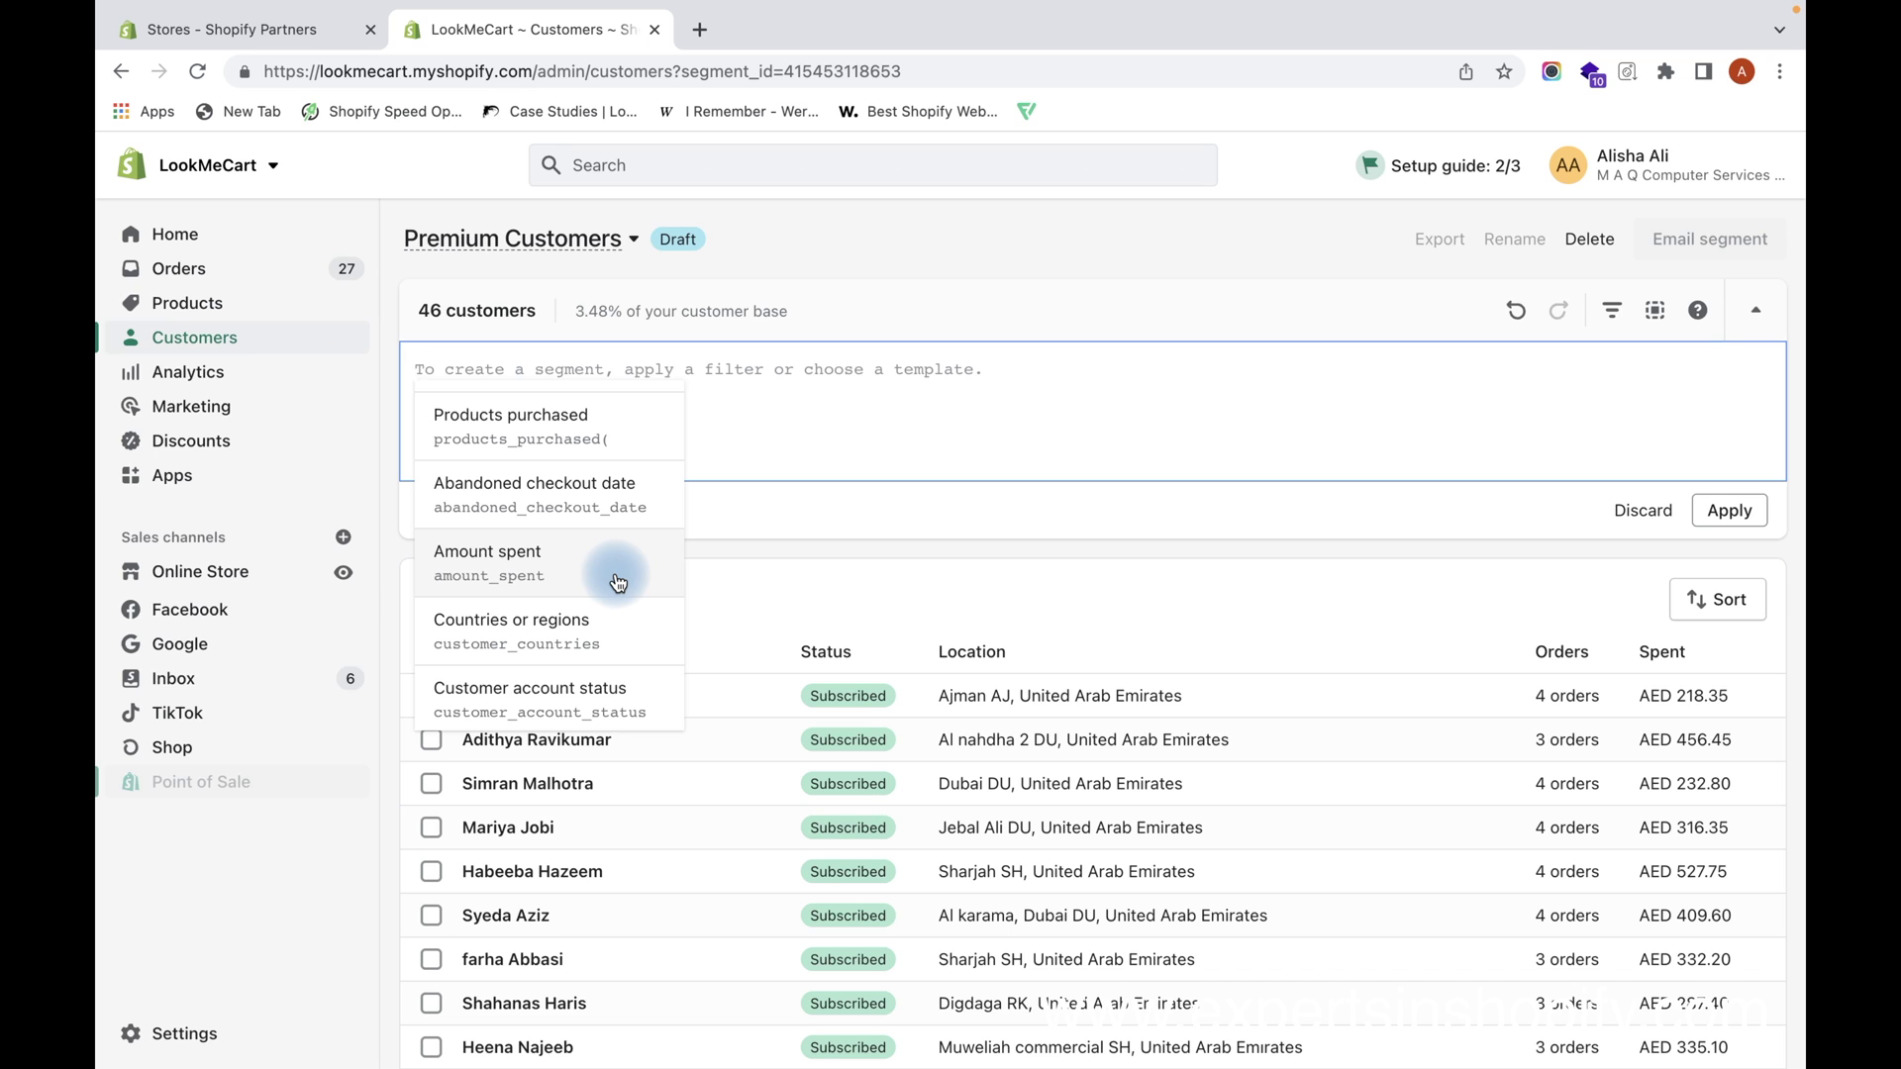
scroll(618, 583, up, 1)
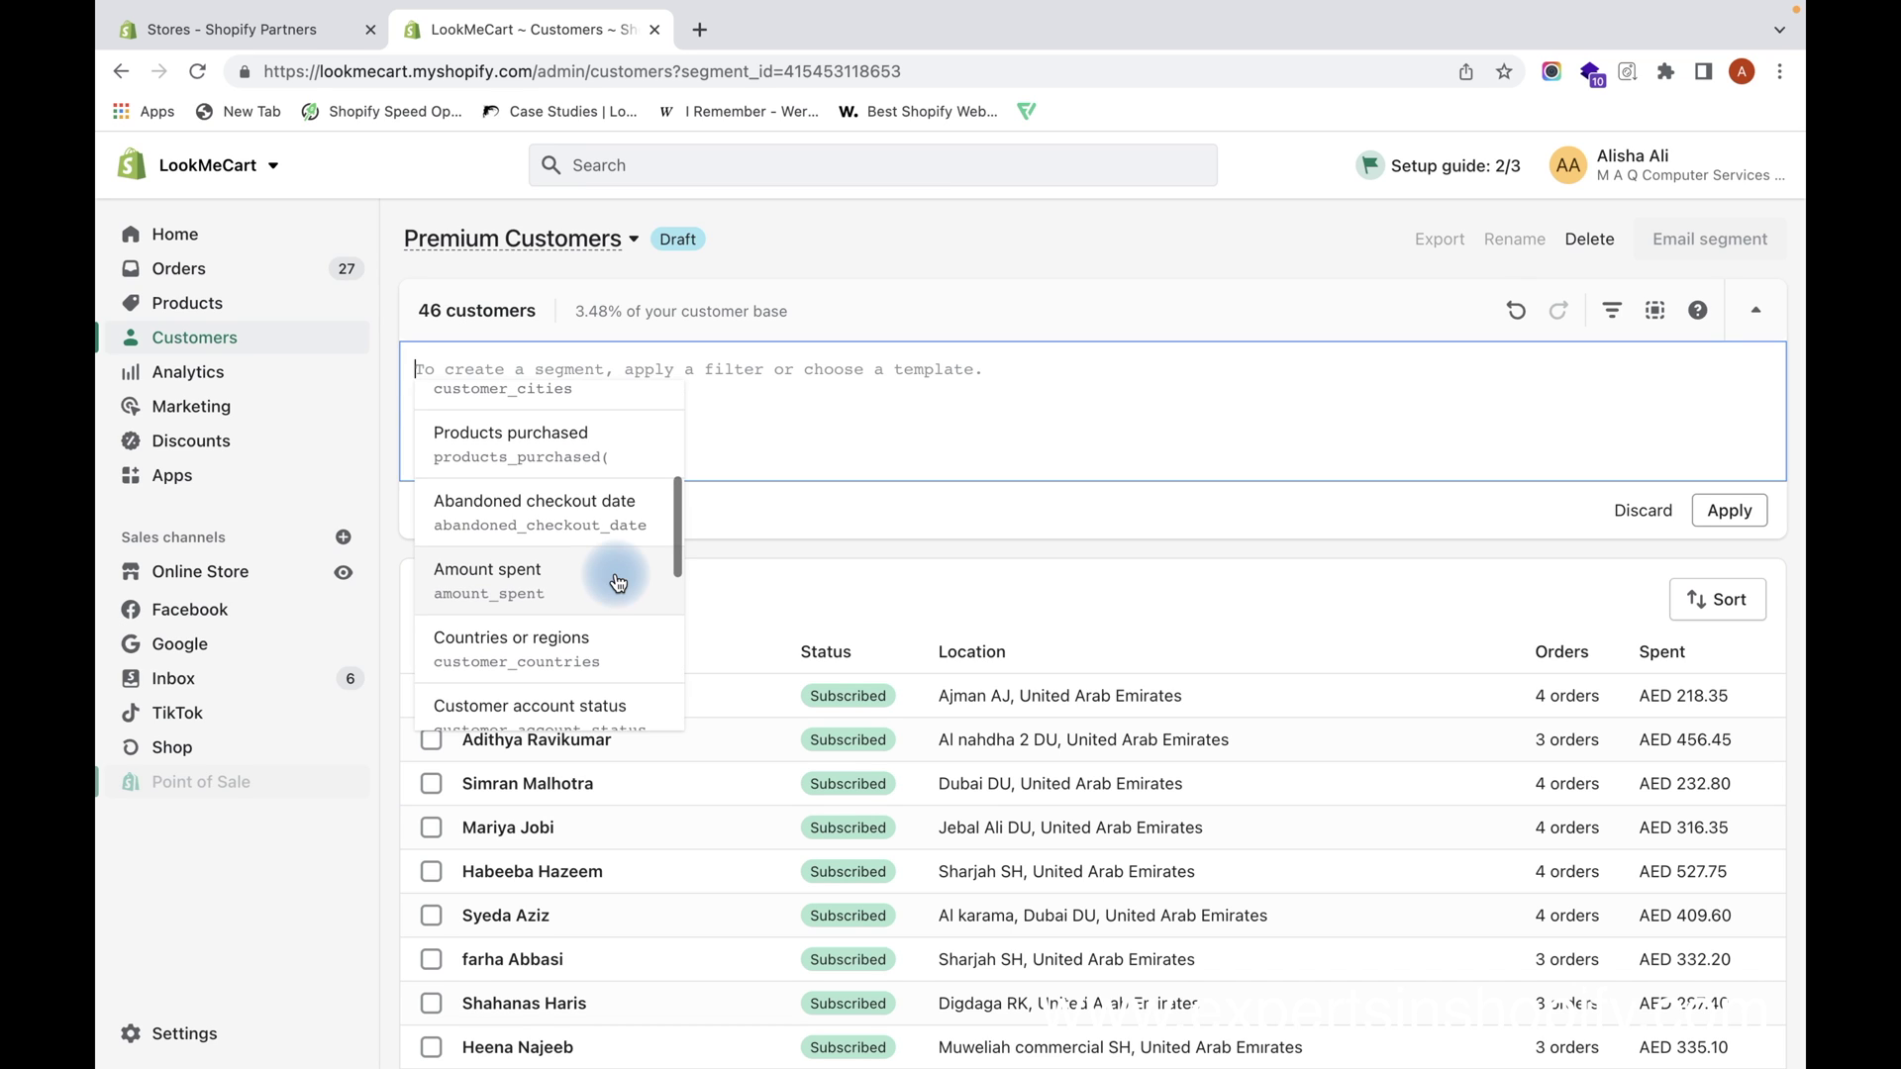
click(598, 441)
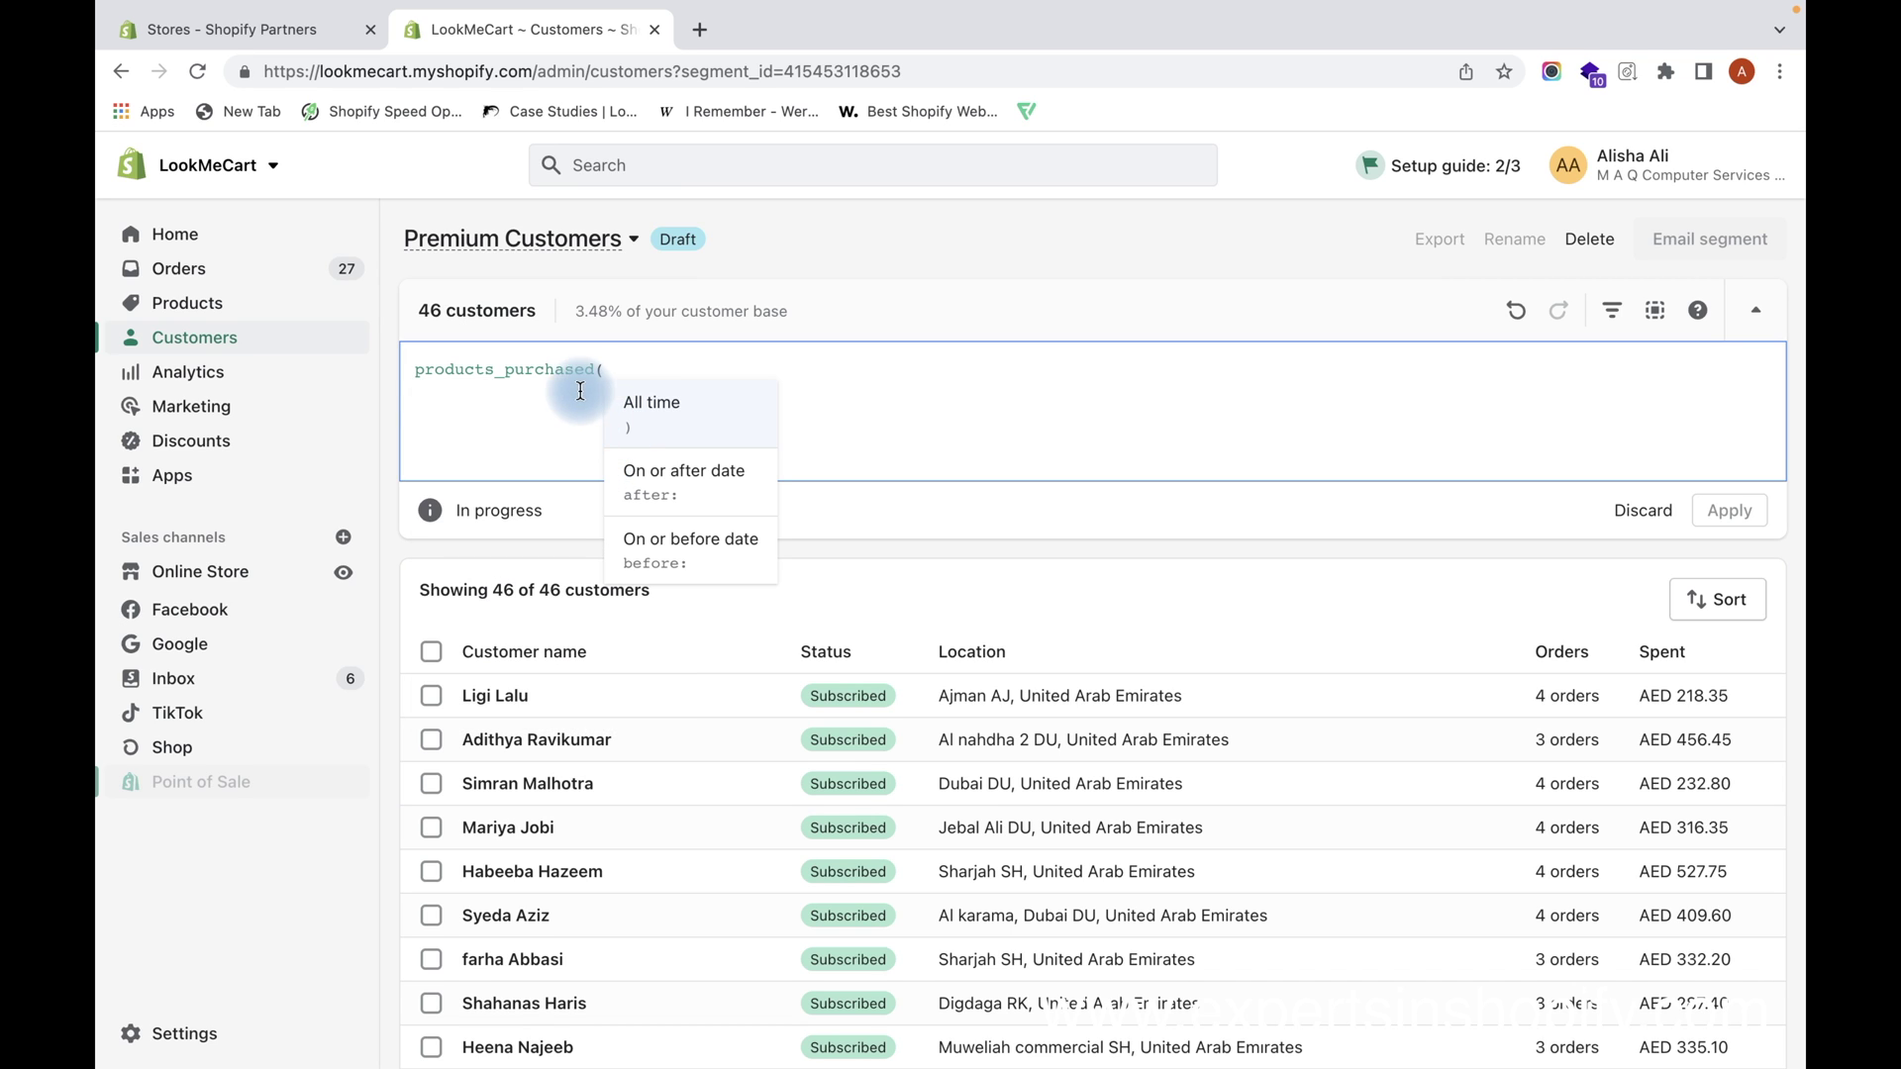
click(629, 408)
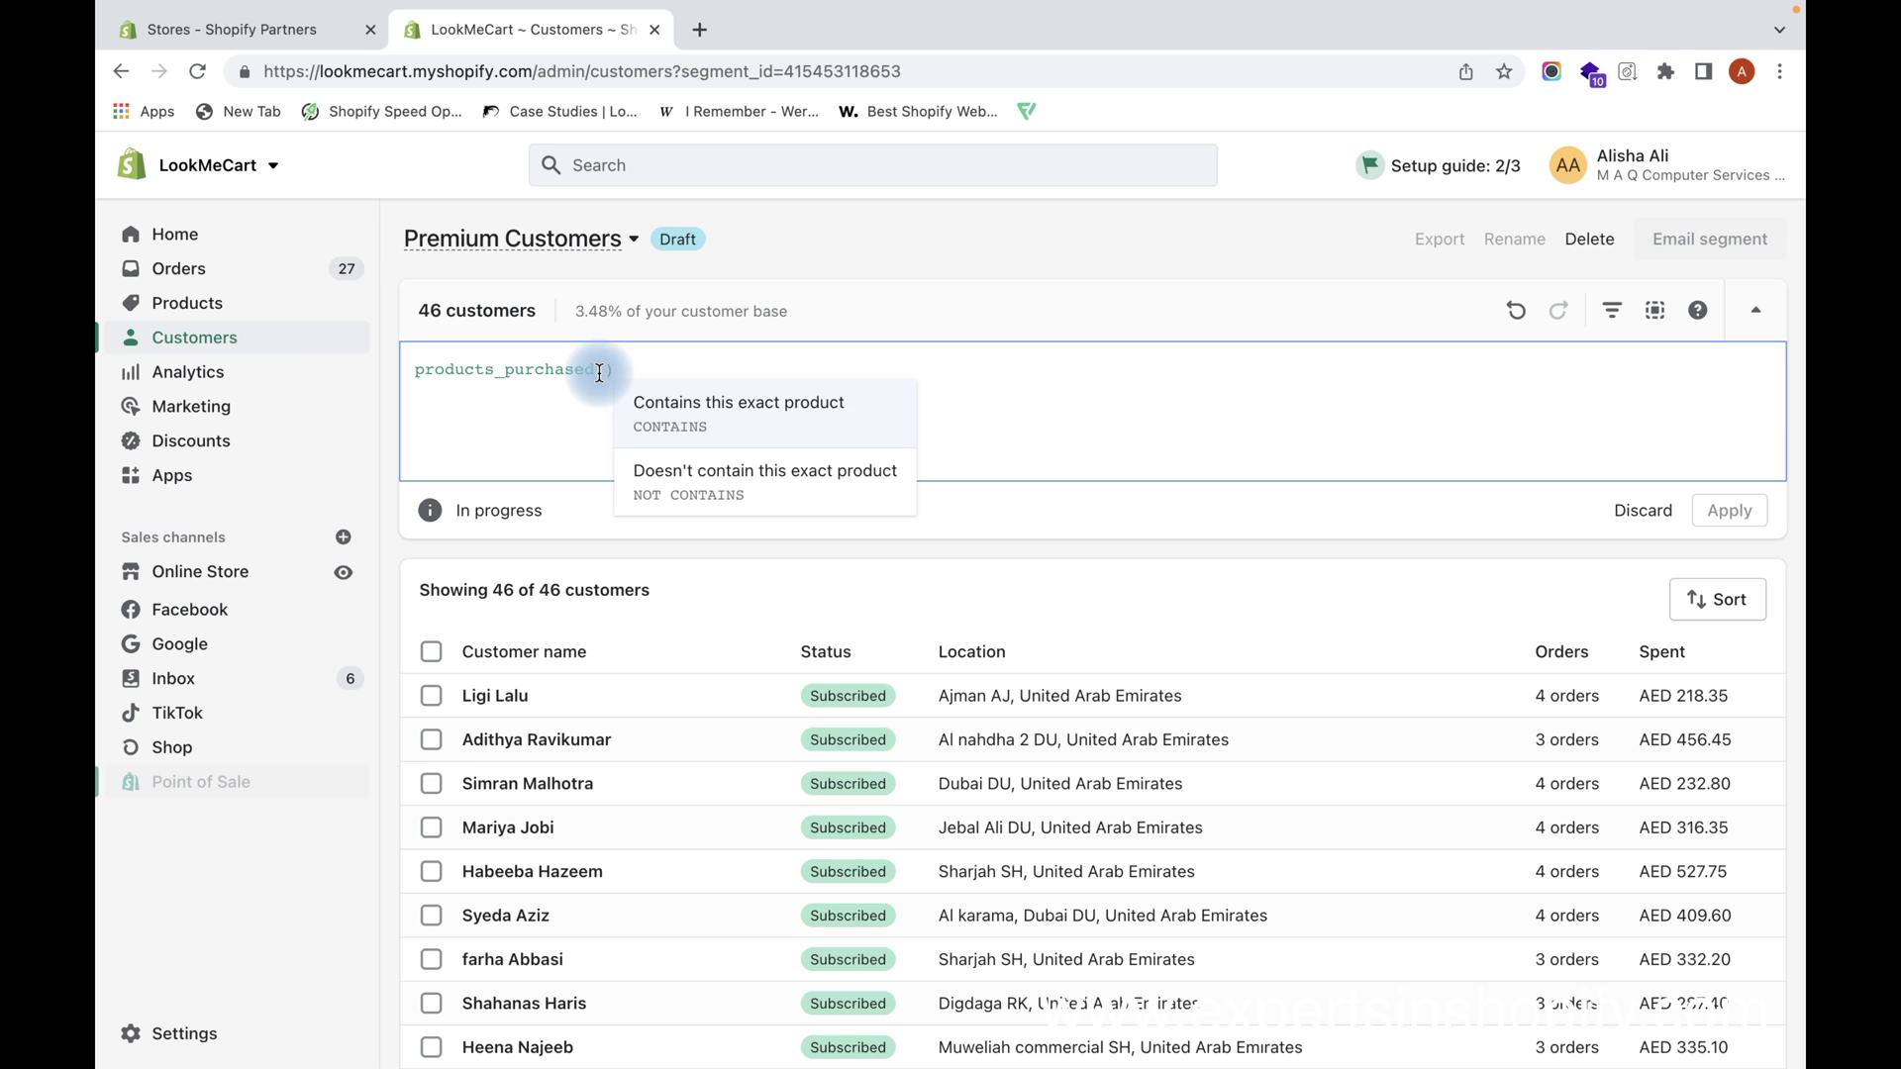
key(BackSpace)
key(BackSpace)
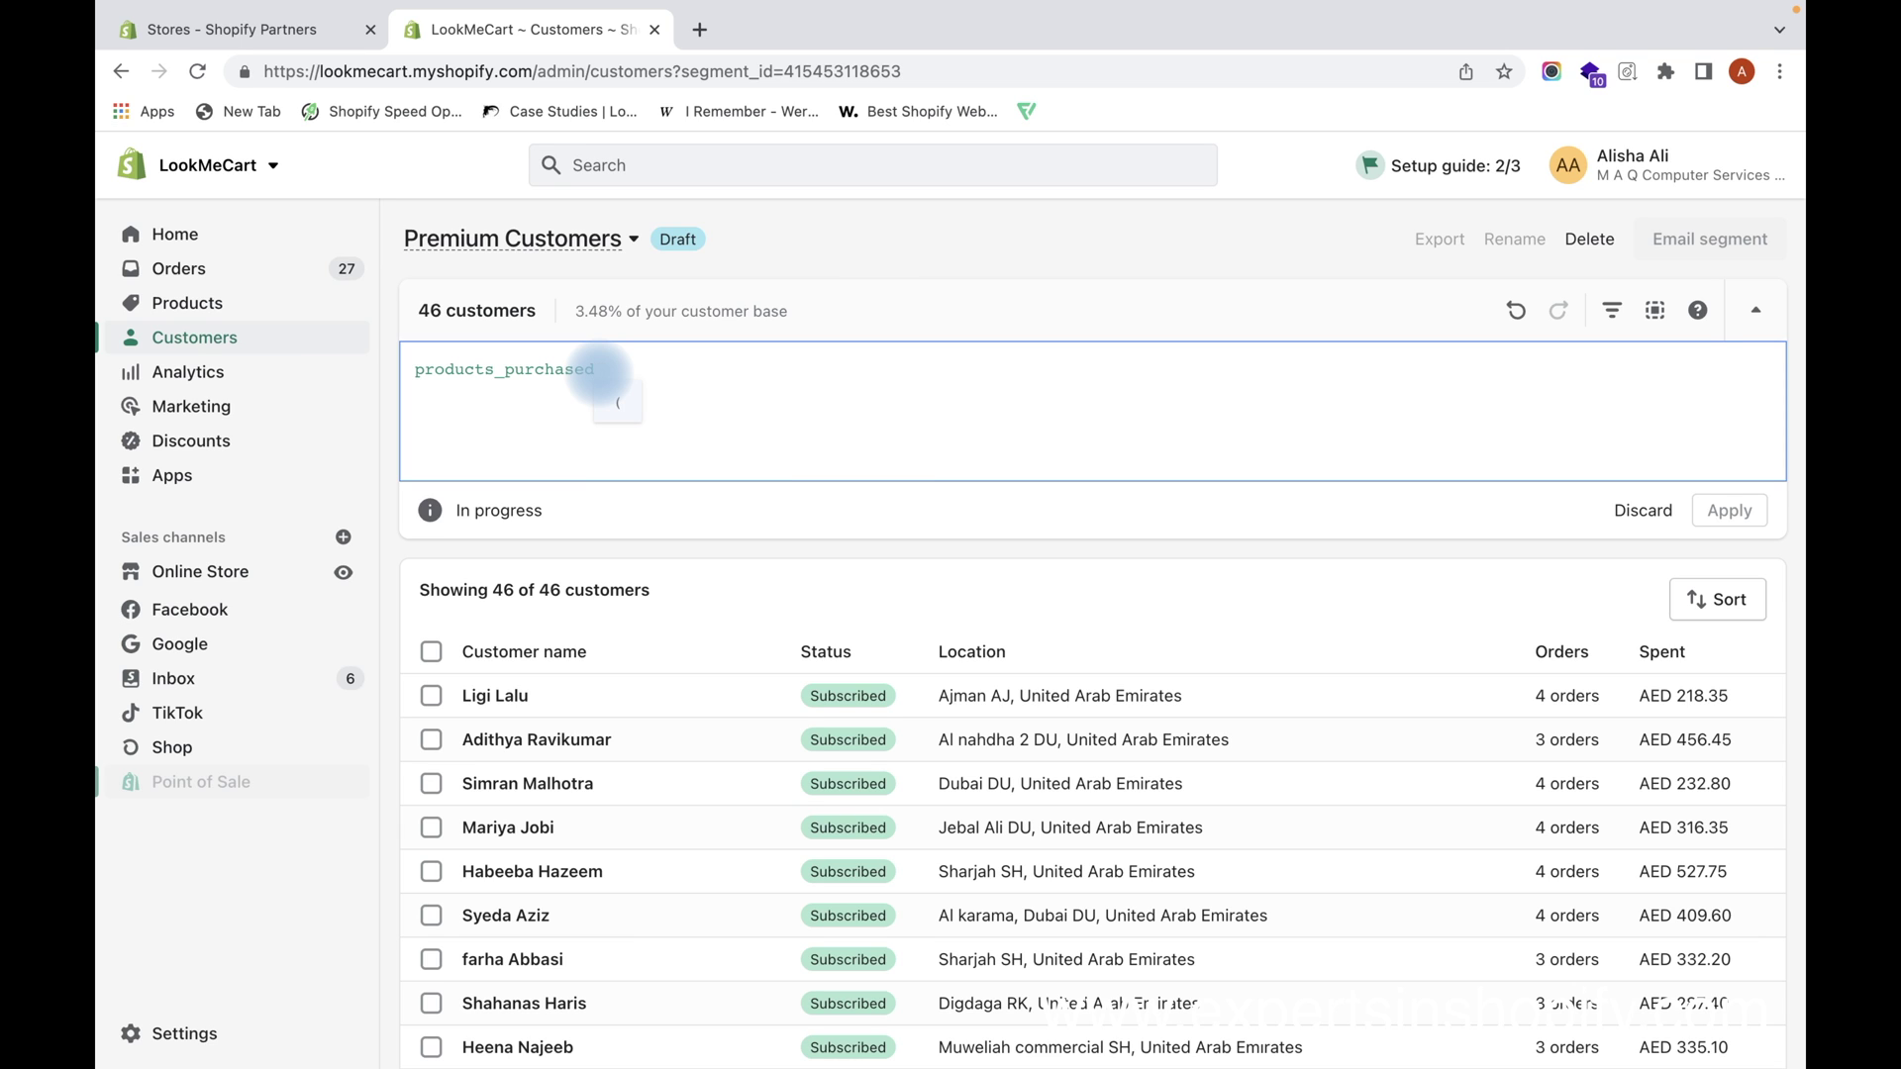
click(616, 401)
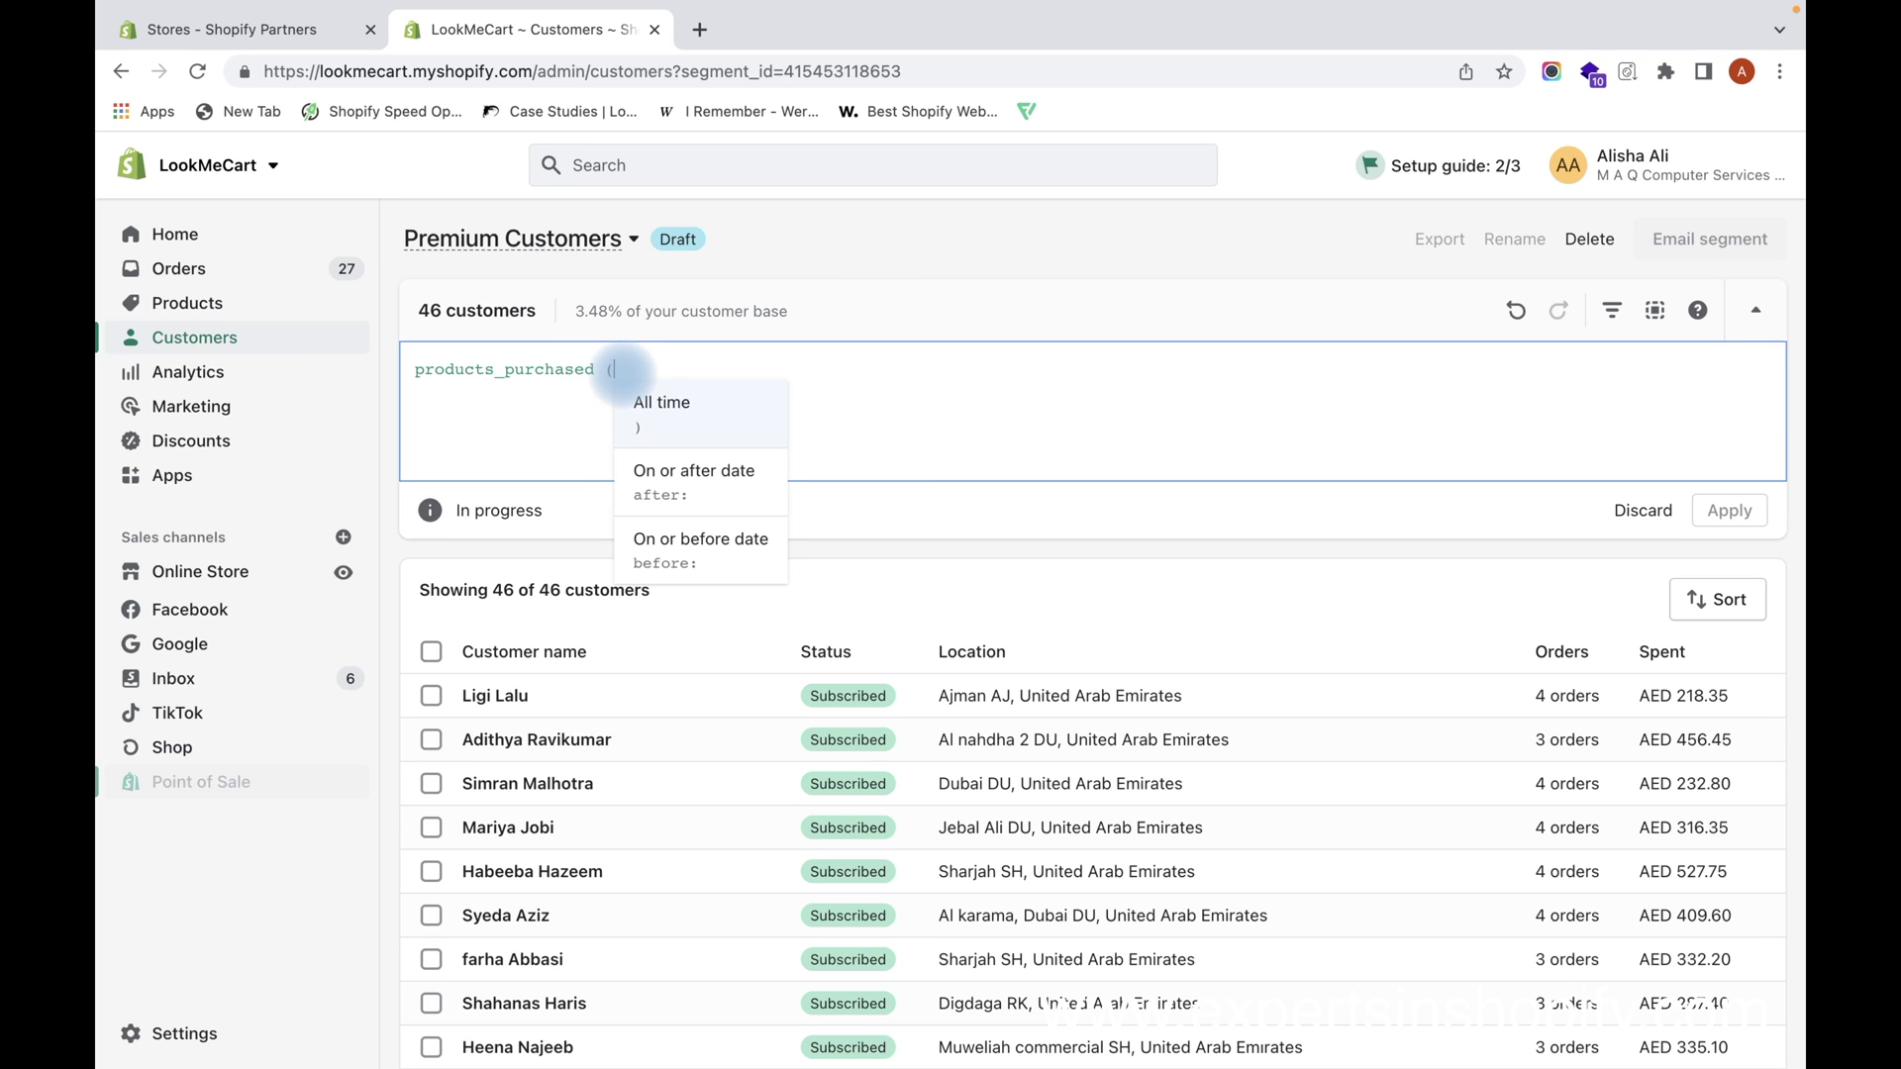
click(674, 487)
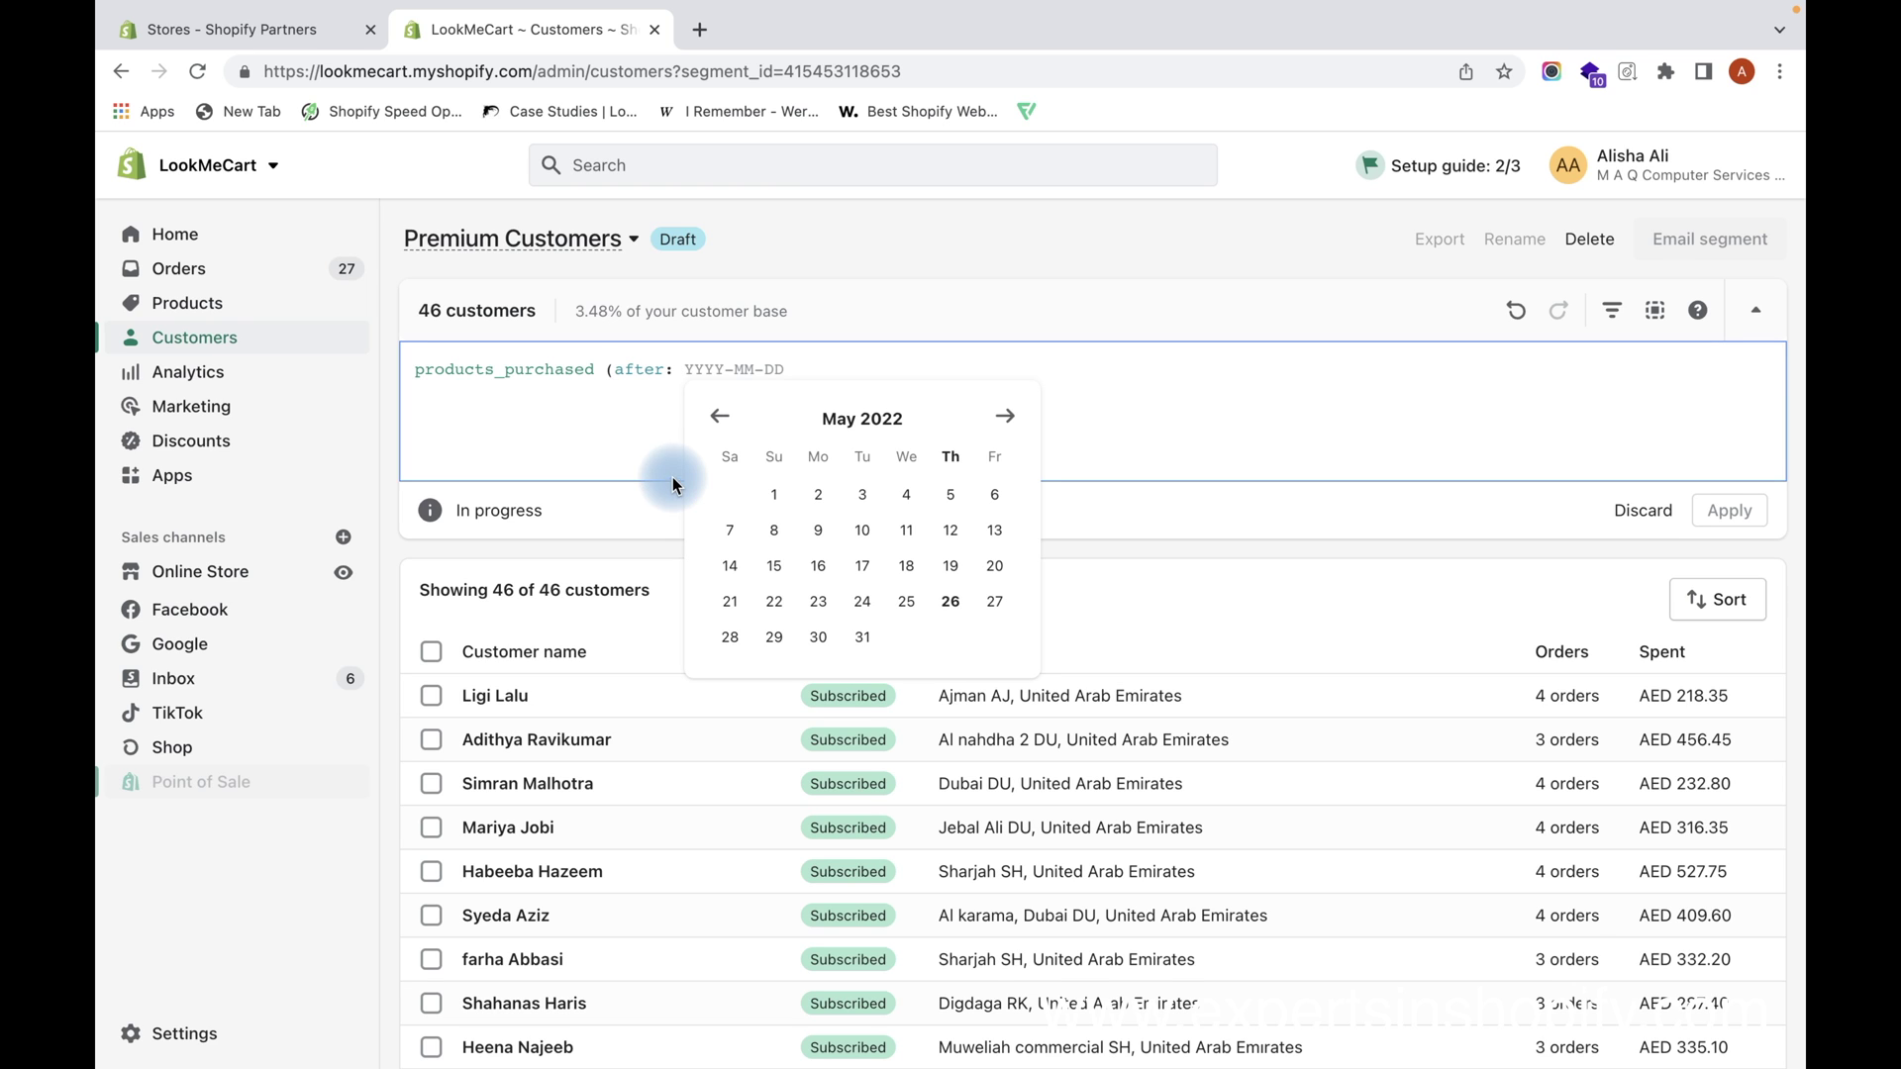
click(783, 564)
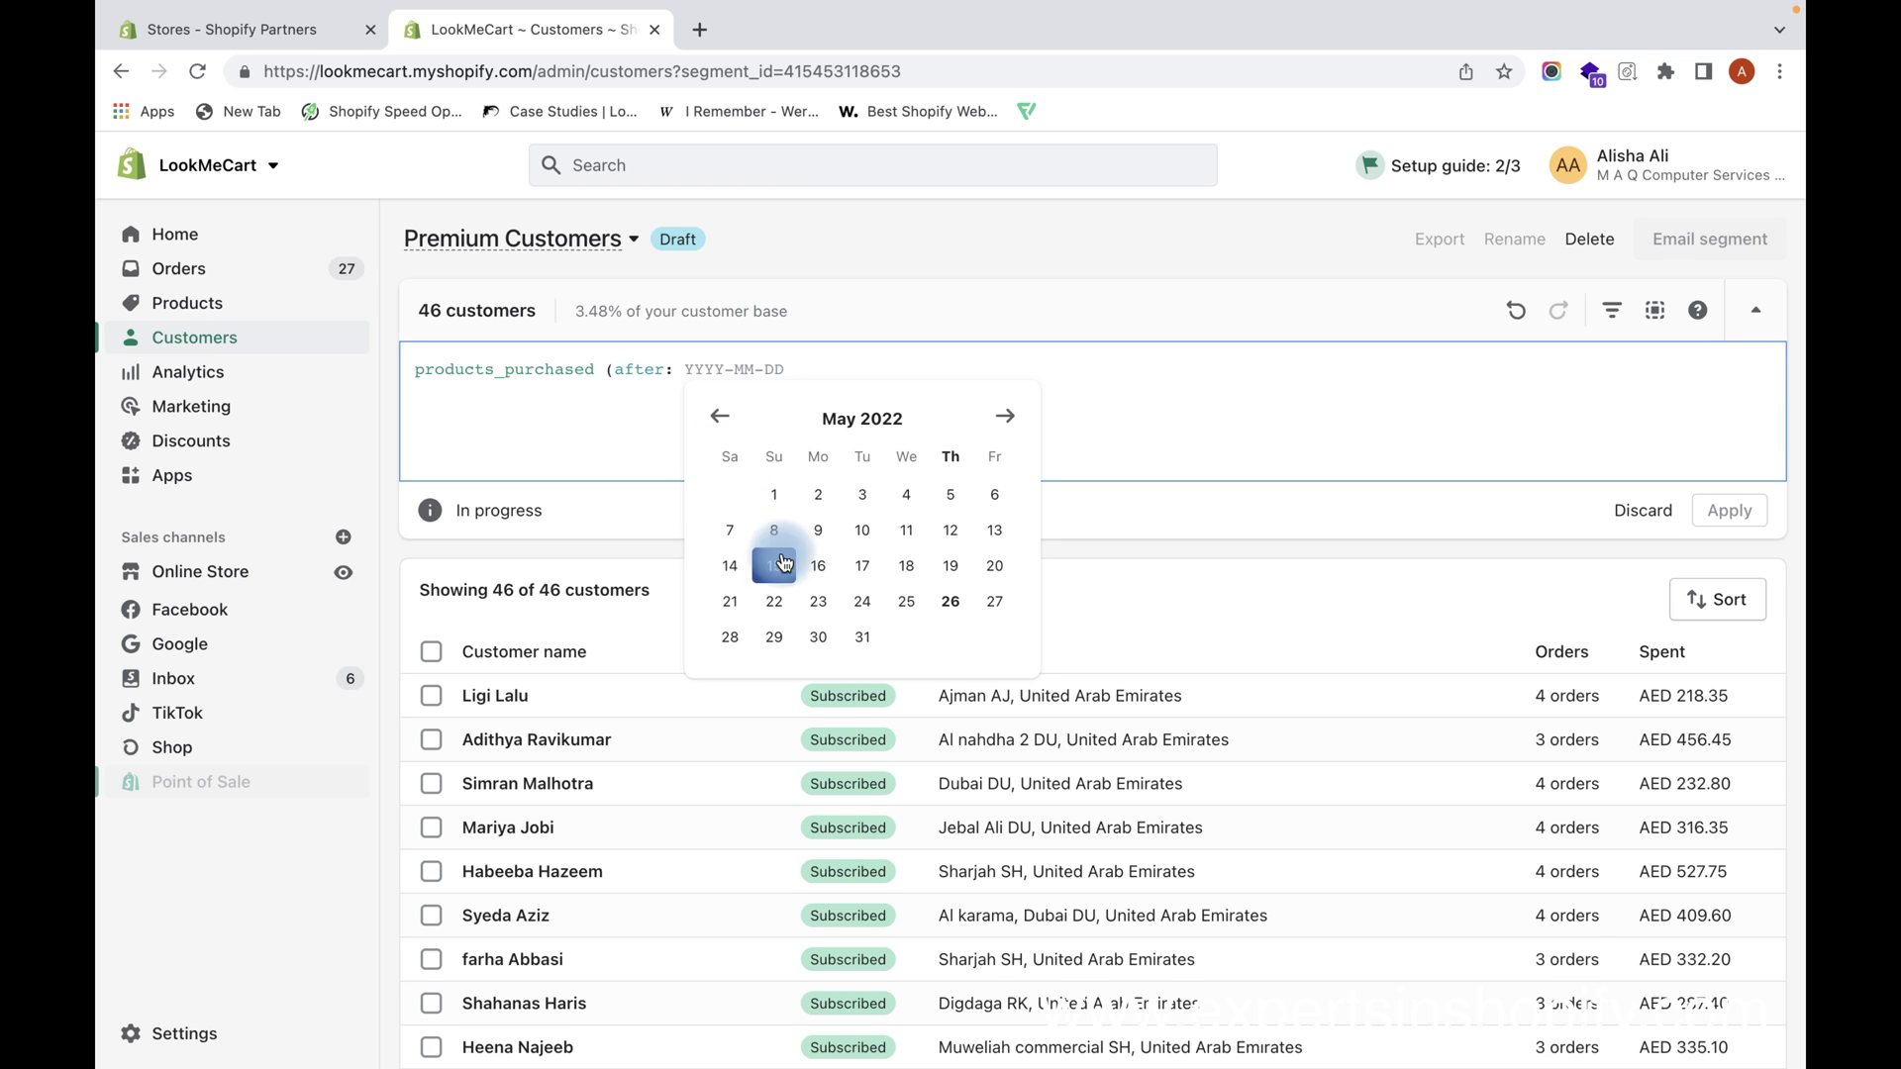
click(897, 505)
click(897, 505)
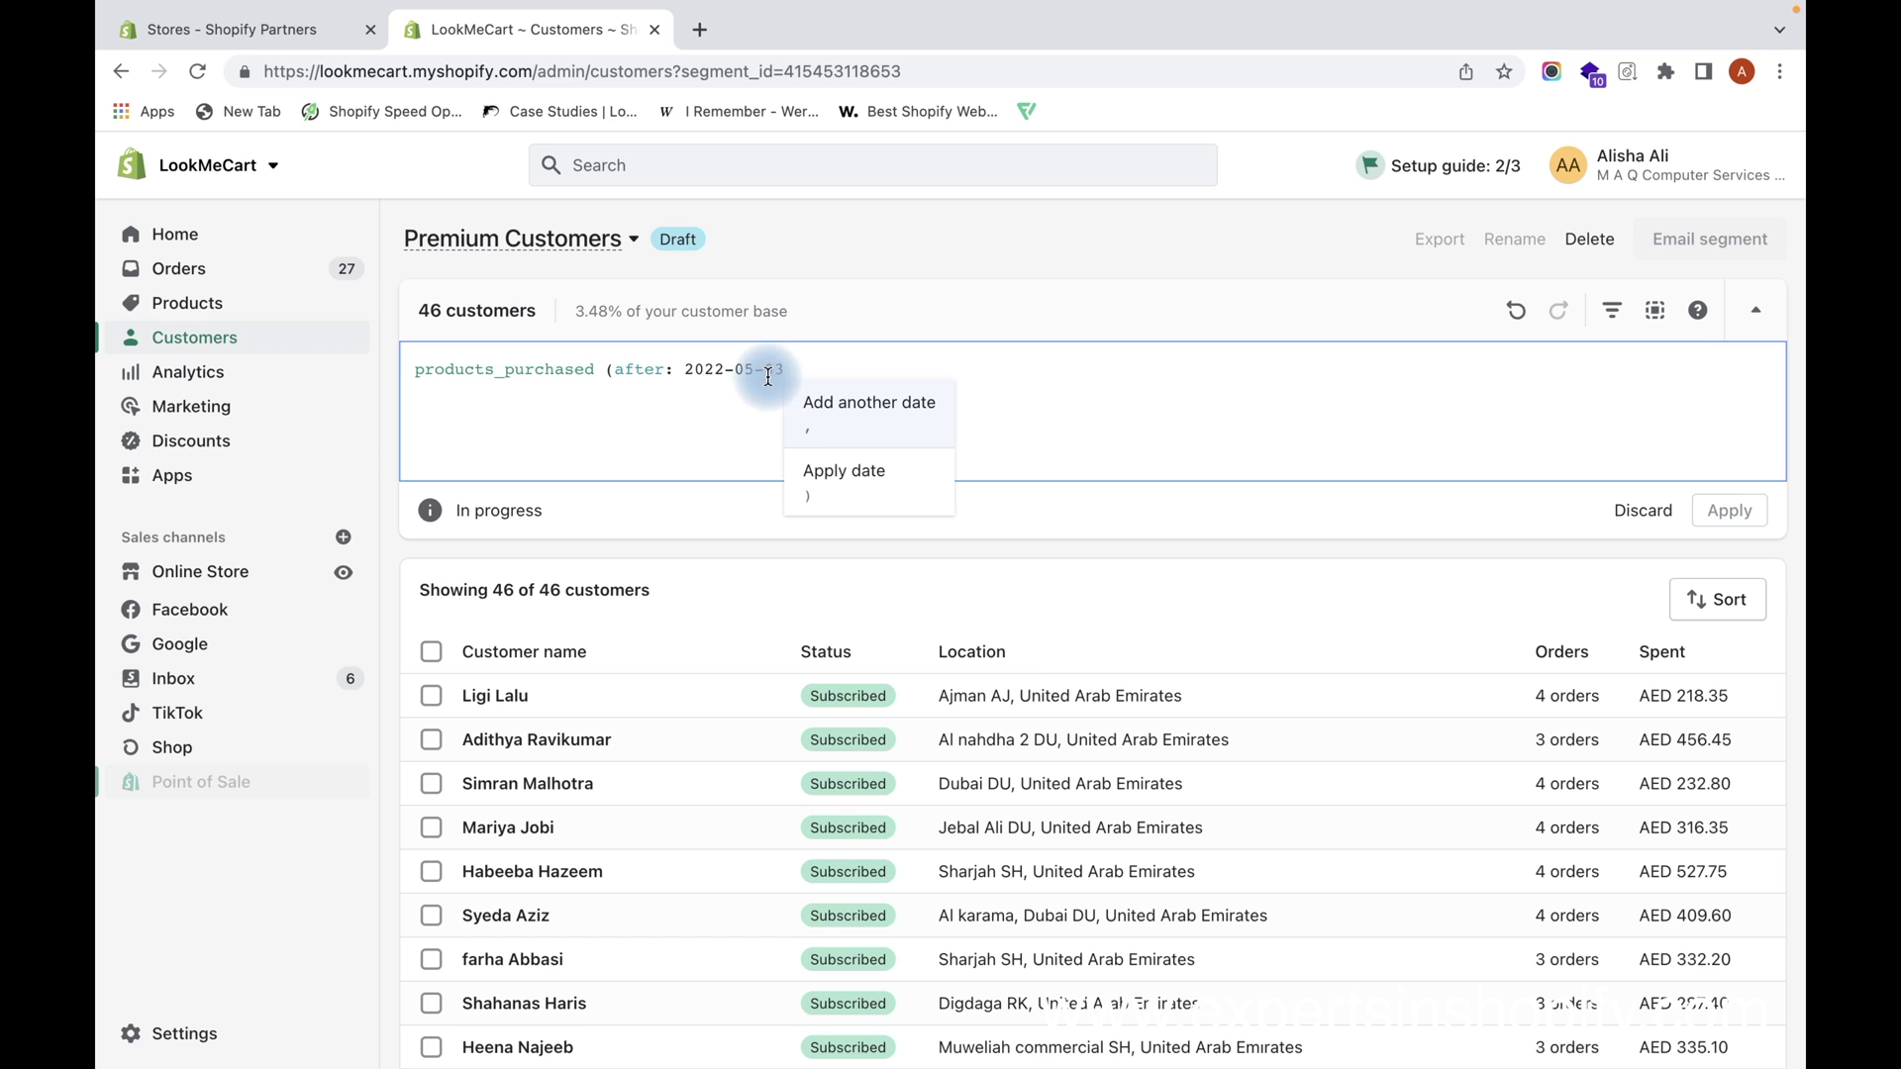
click(837, 465)
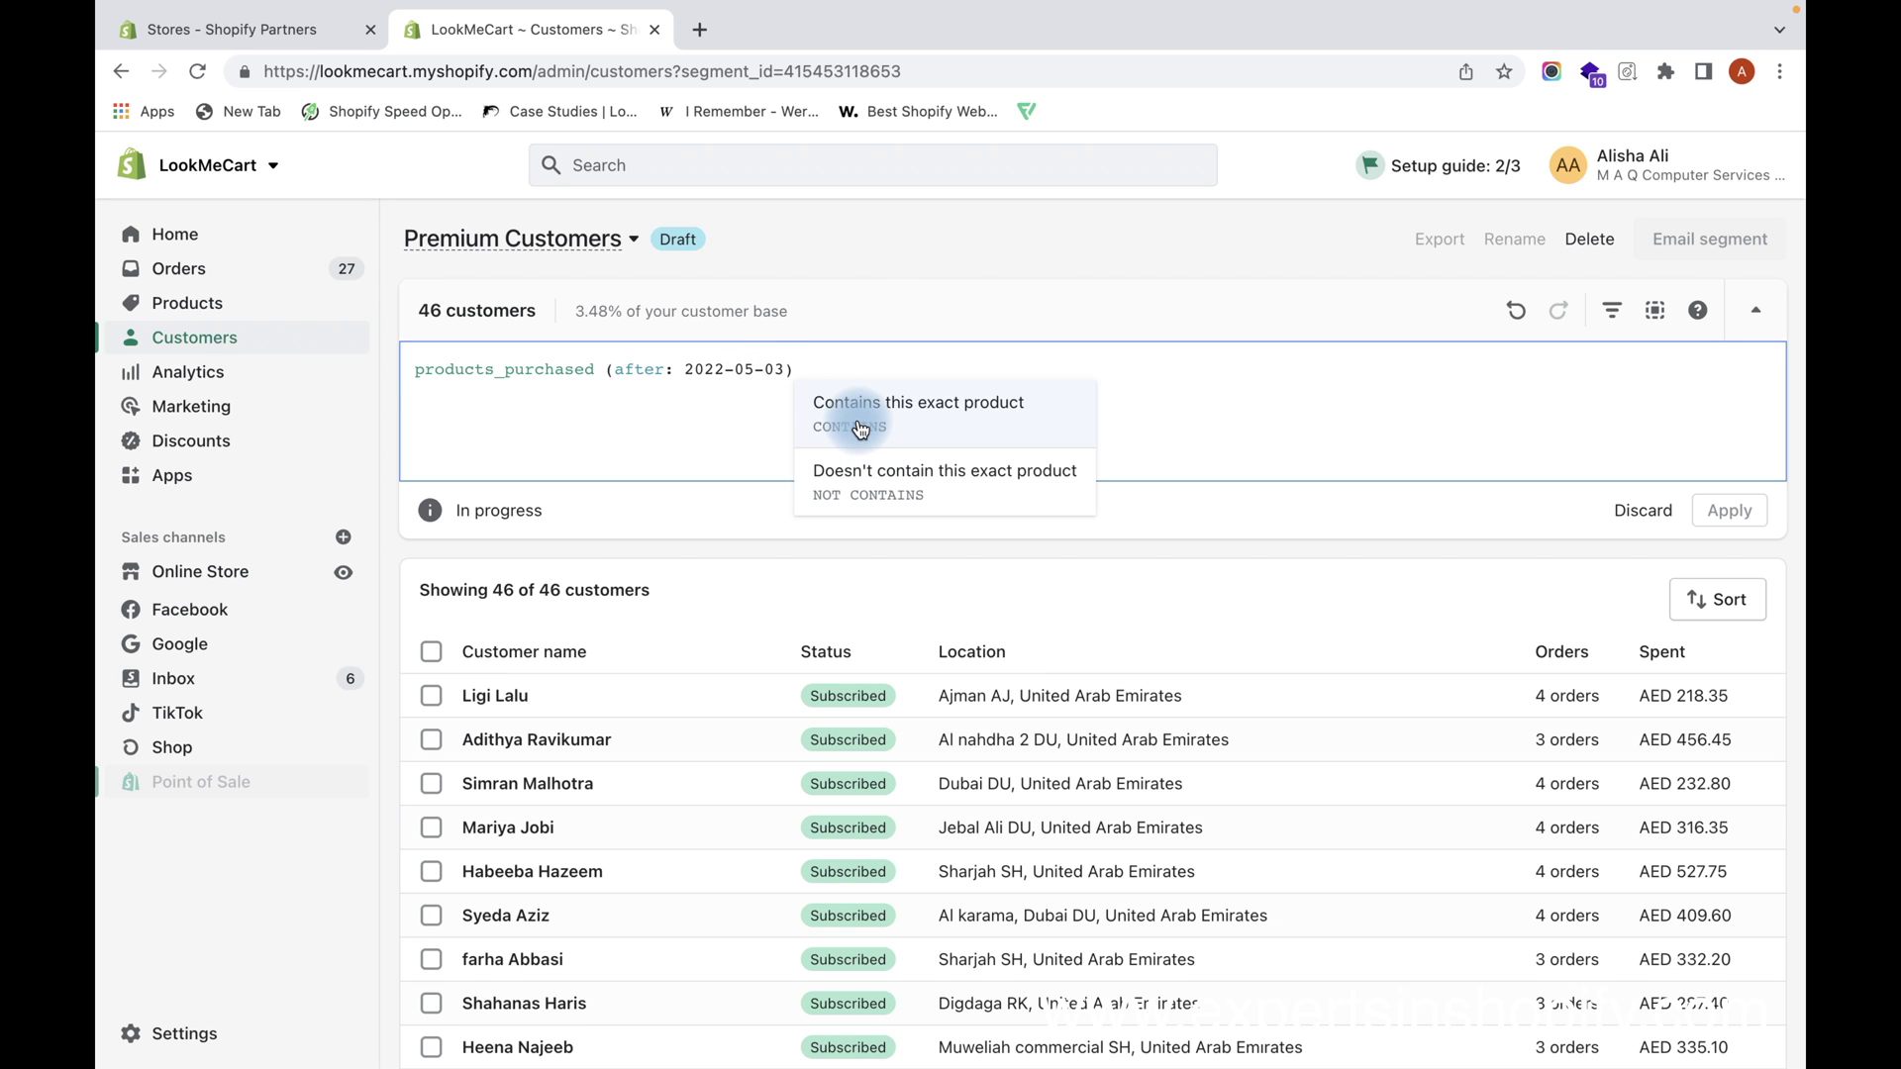
click(860, 428)
scroll(995, 377, down, 3)
click(996, 382)
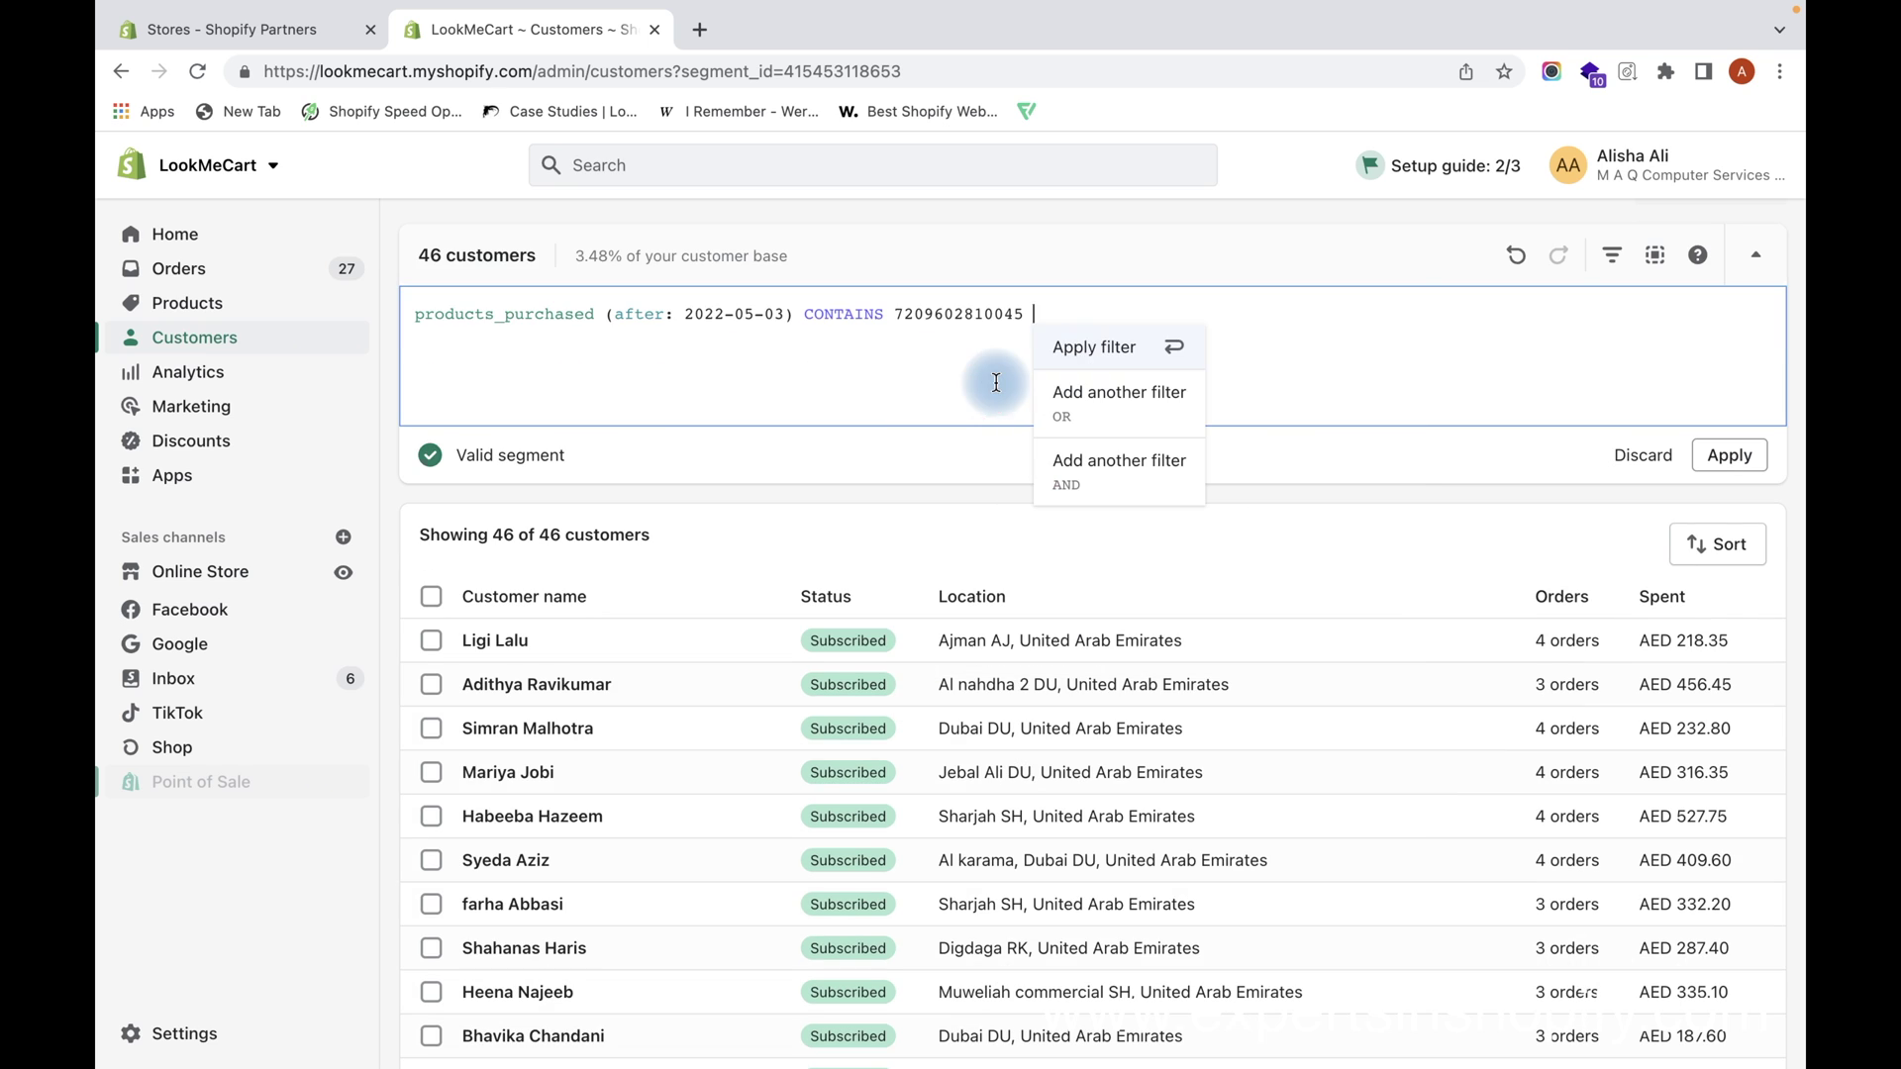
scroll(1086, 349, up, 1)
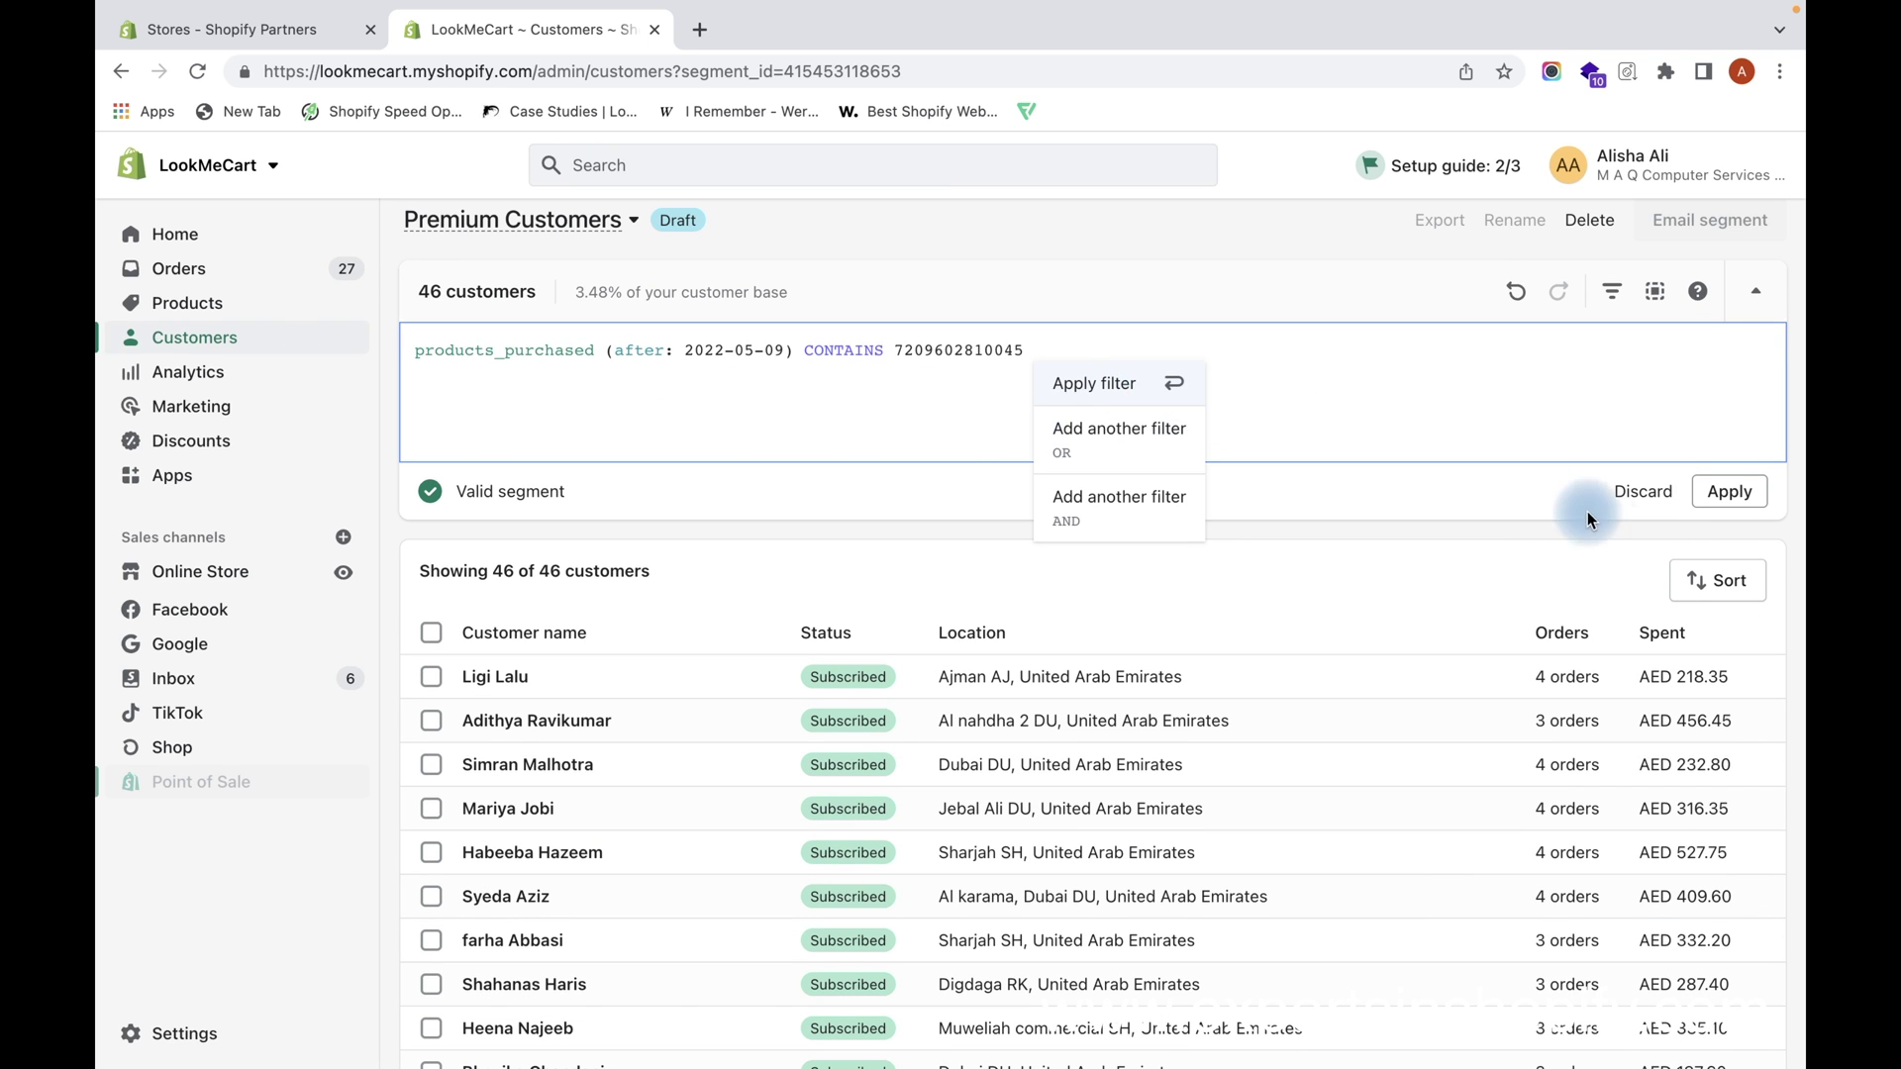
click(1710, 495)
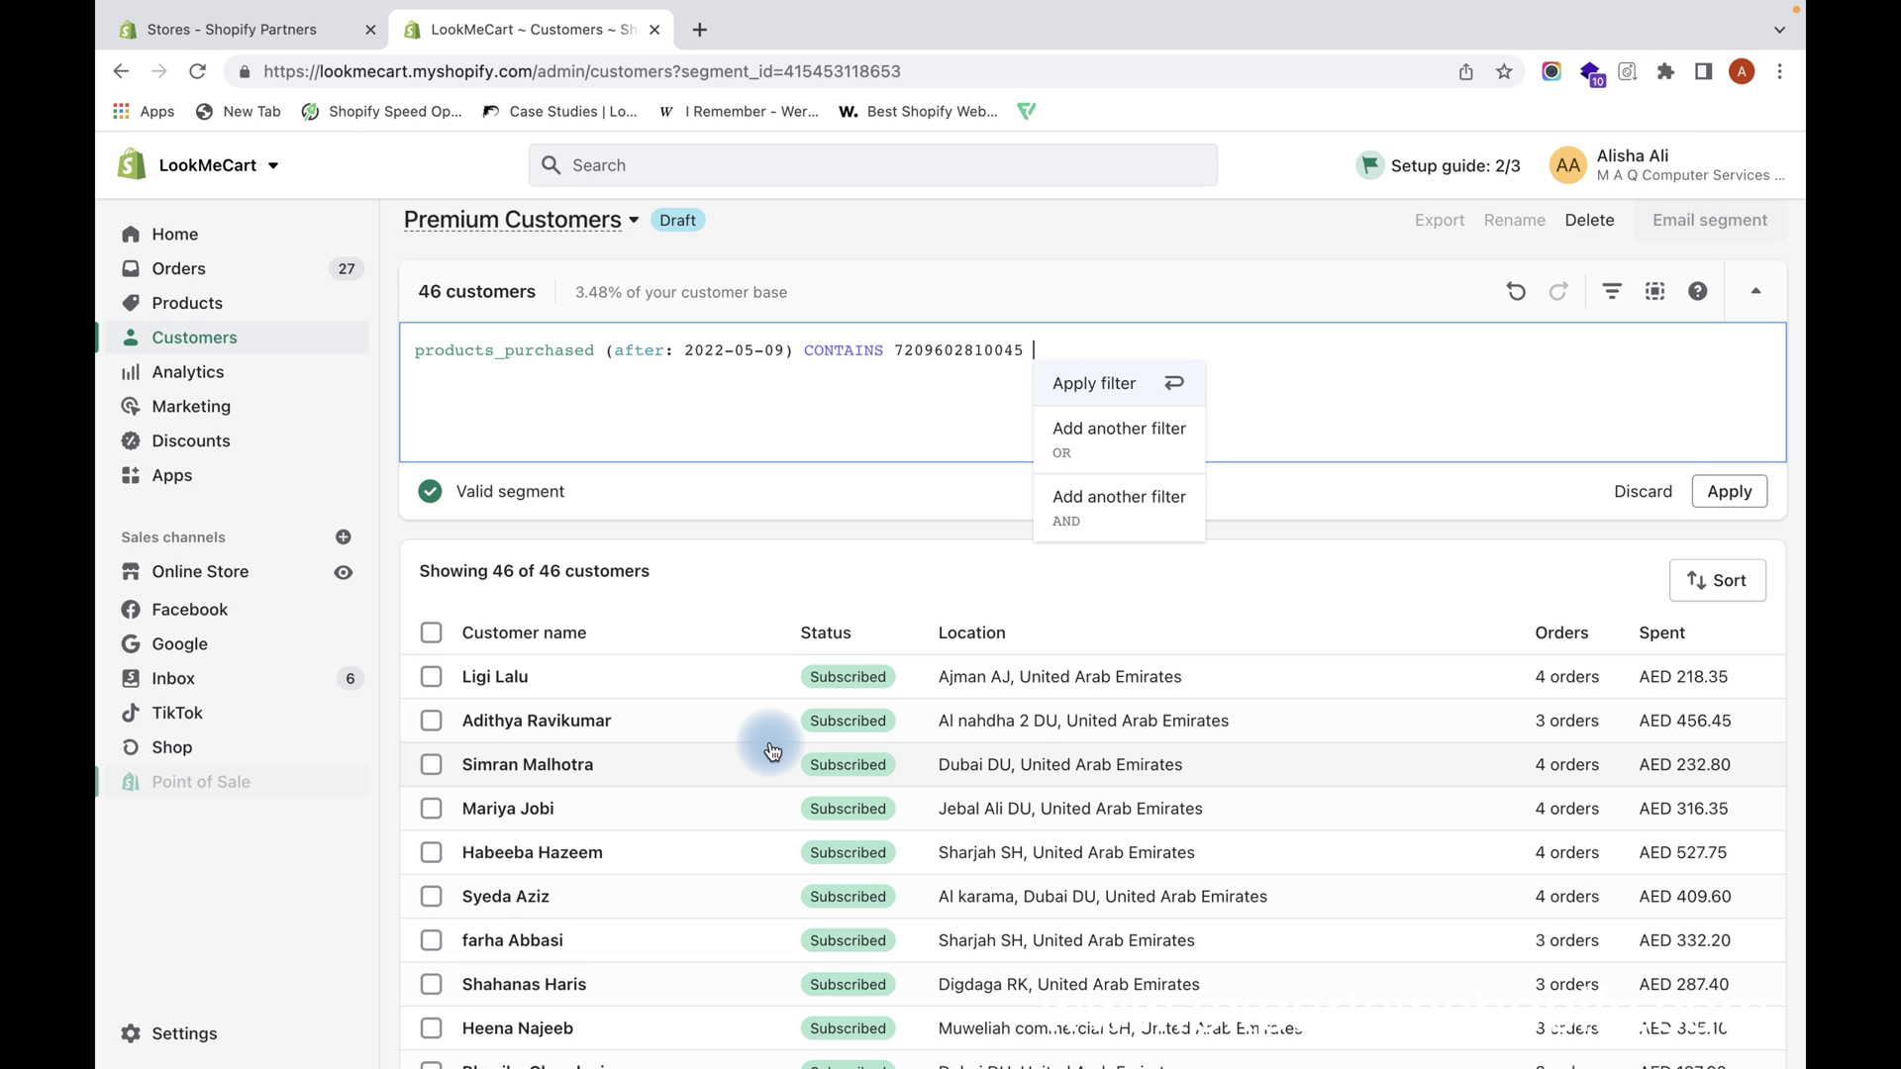
Step: Start a Countries or regions 'contains this exact location' filter, then delete it to empty the query
click(1025, 357)
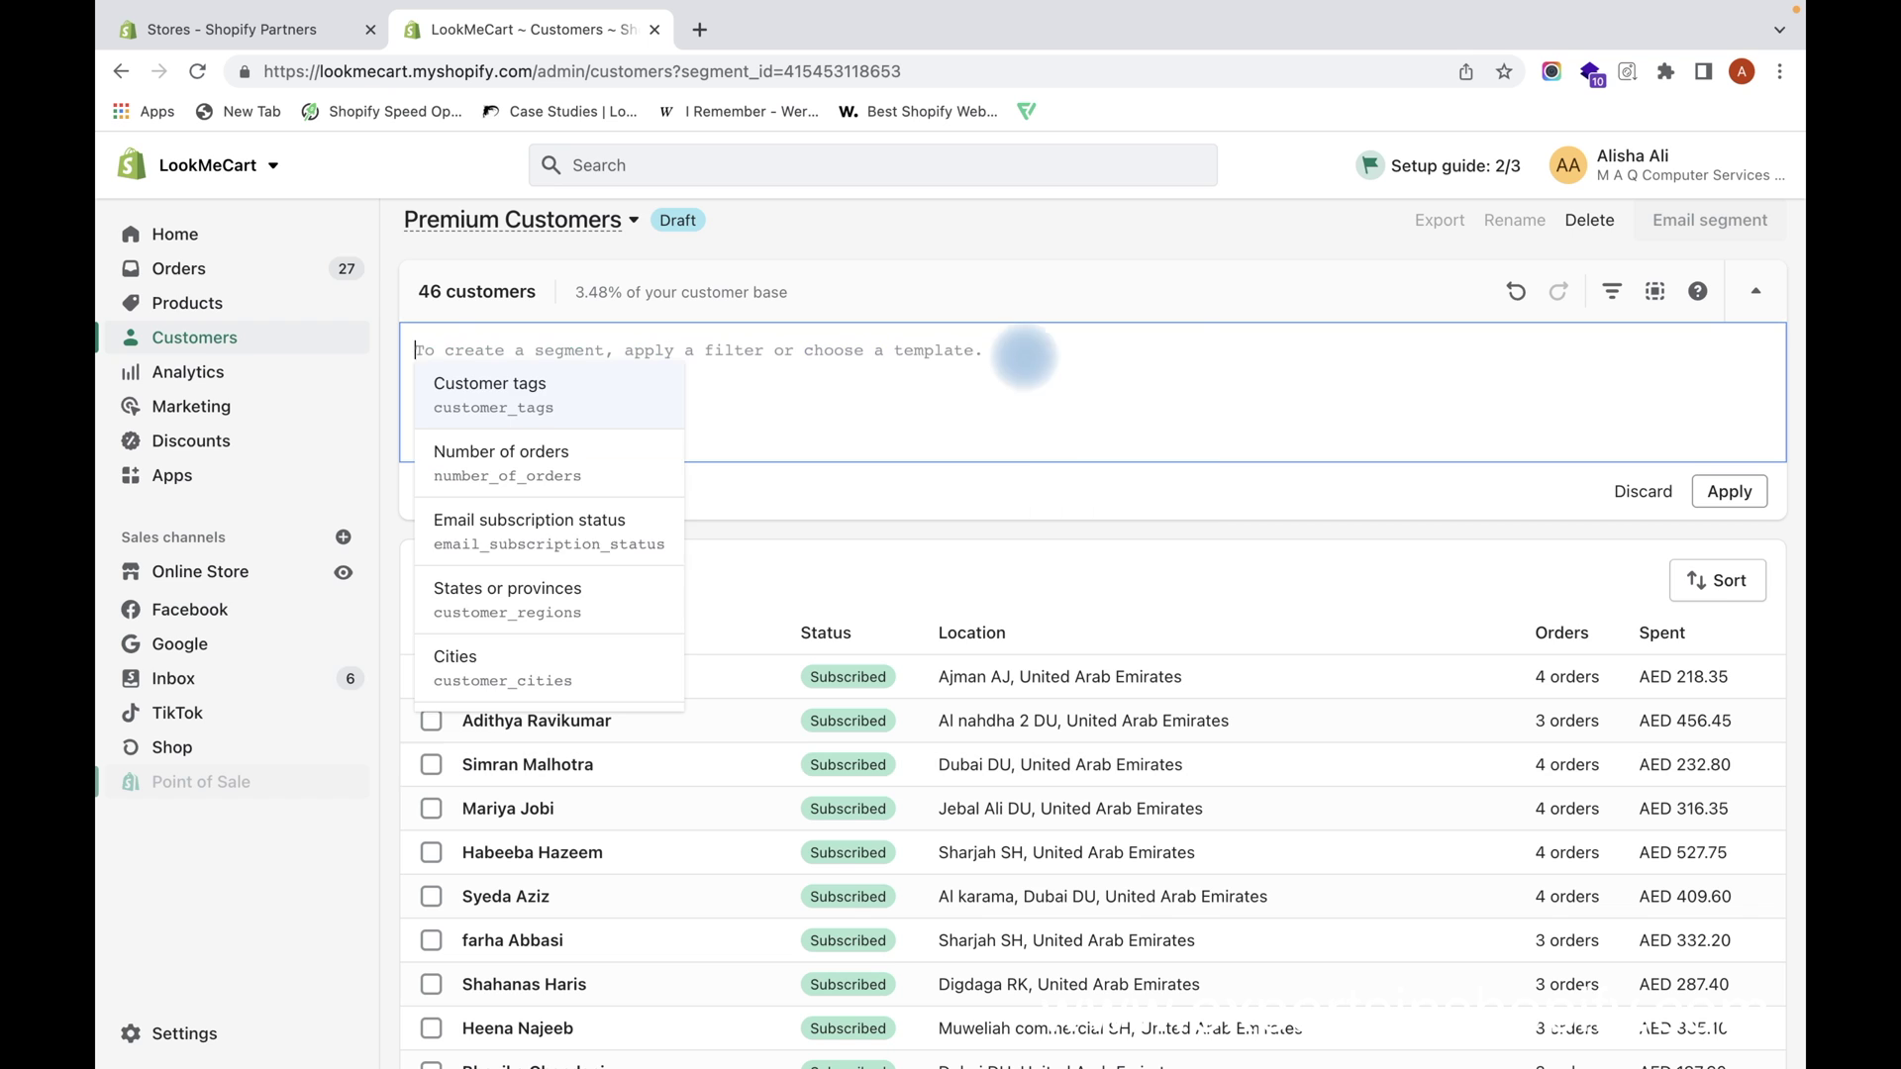
scroll(591, 542, down, 3)
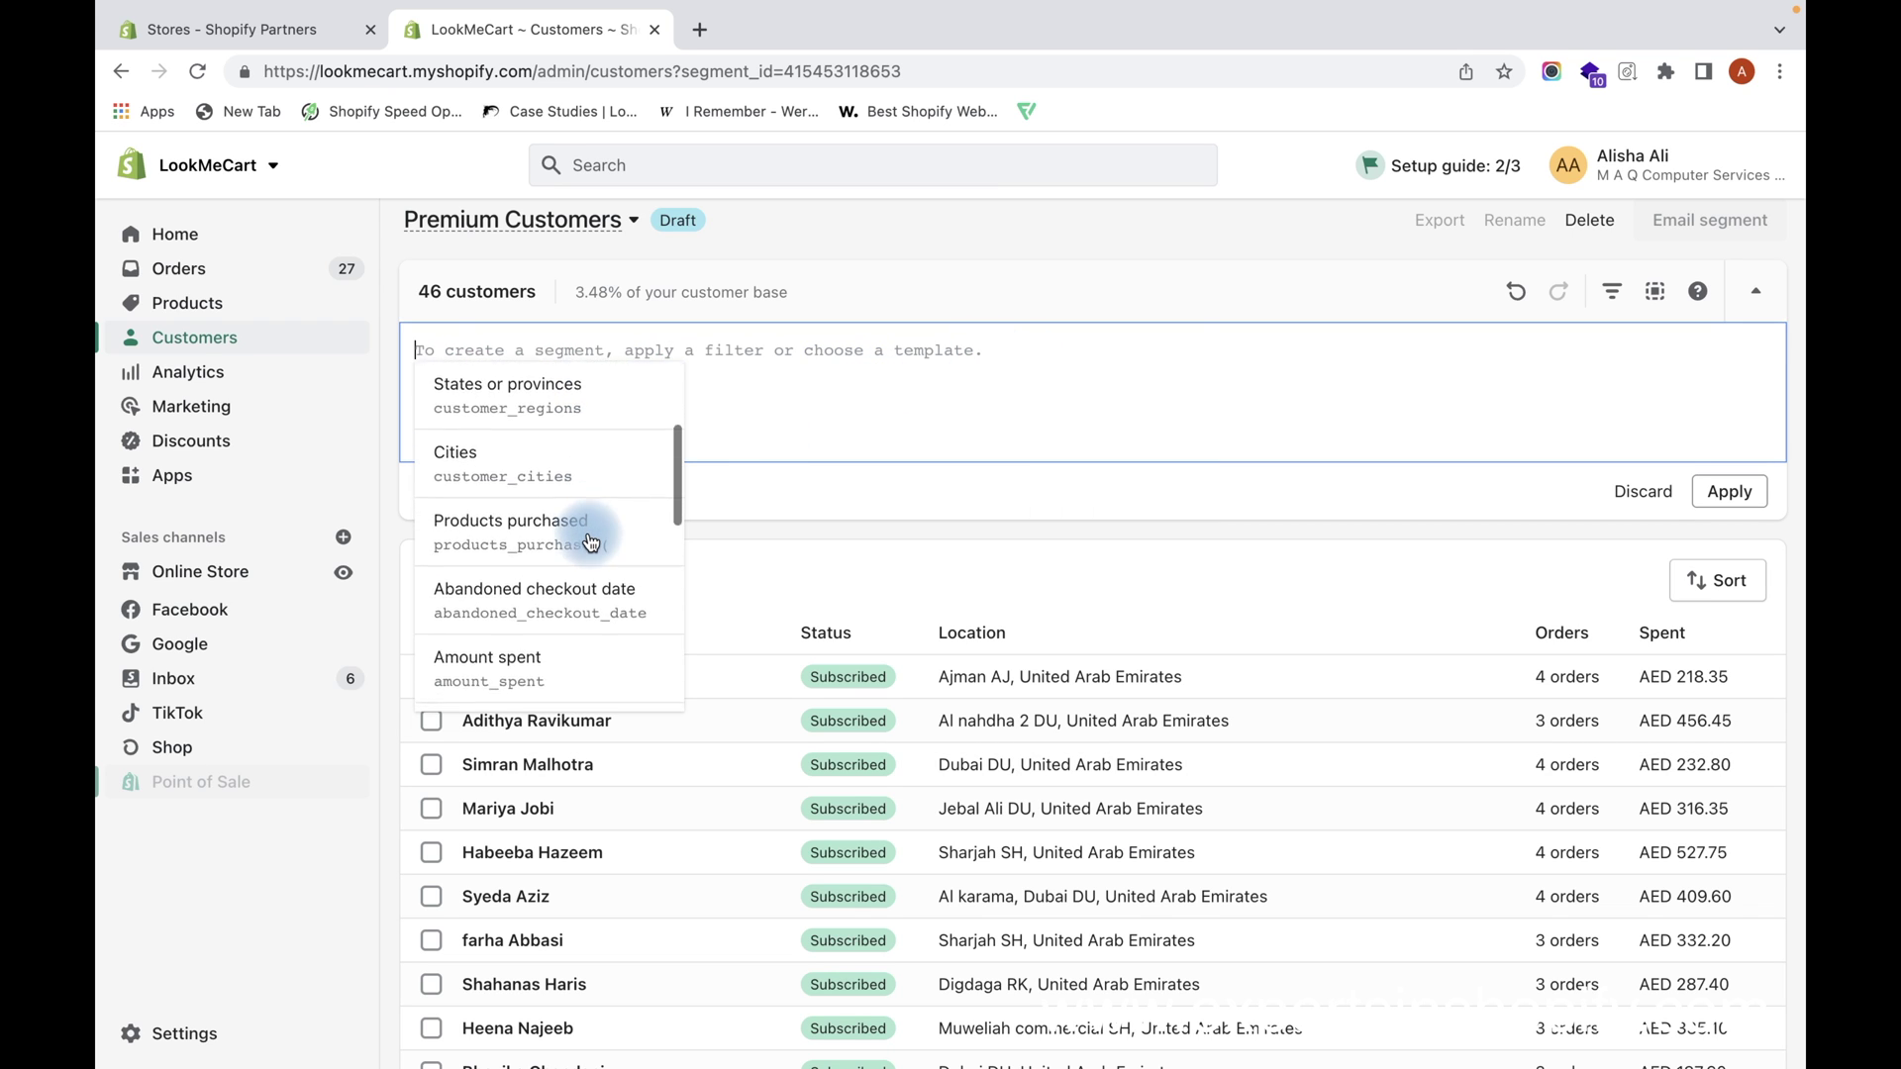
scroll(579, 495, up, 1)
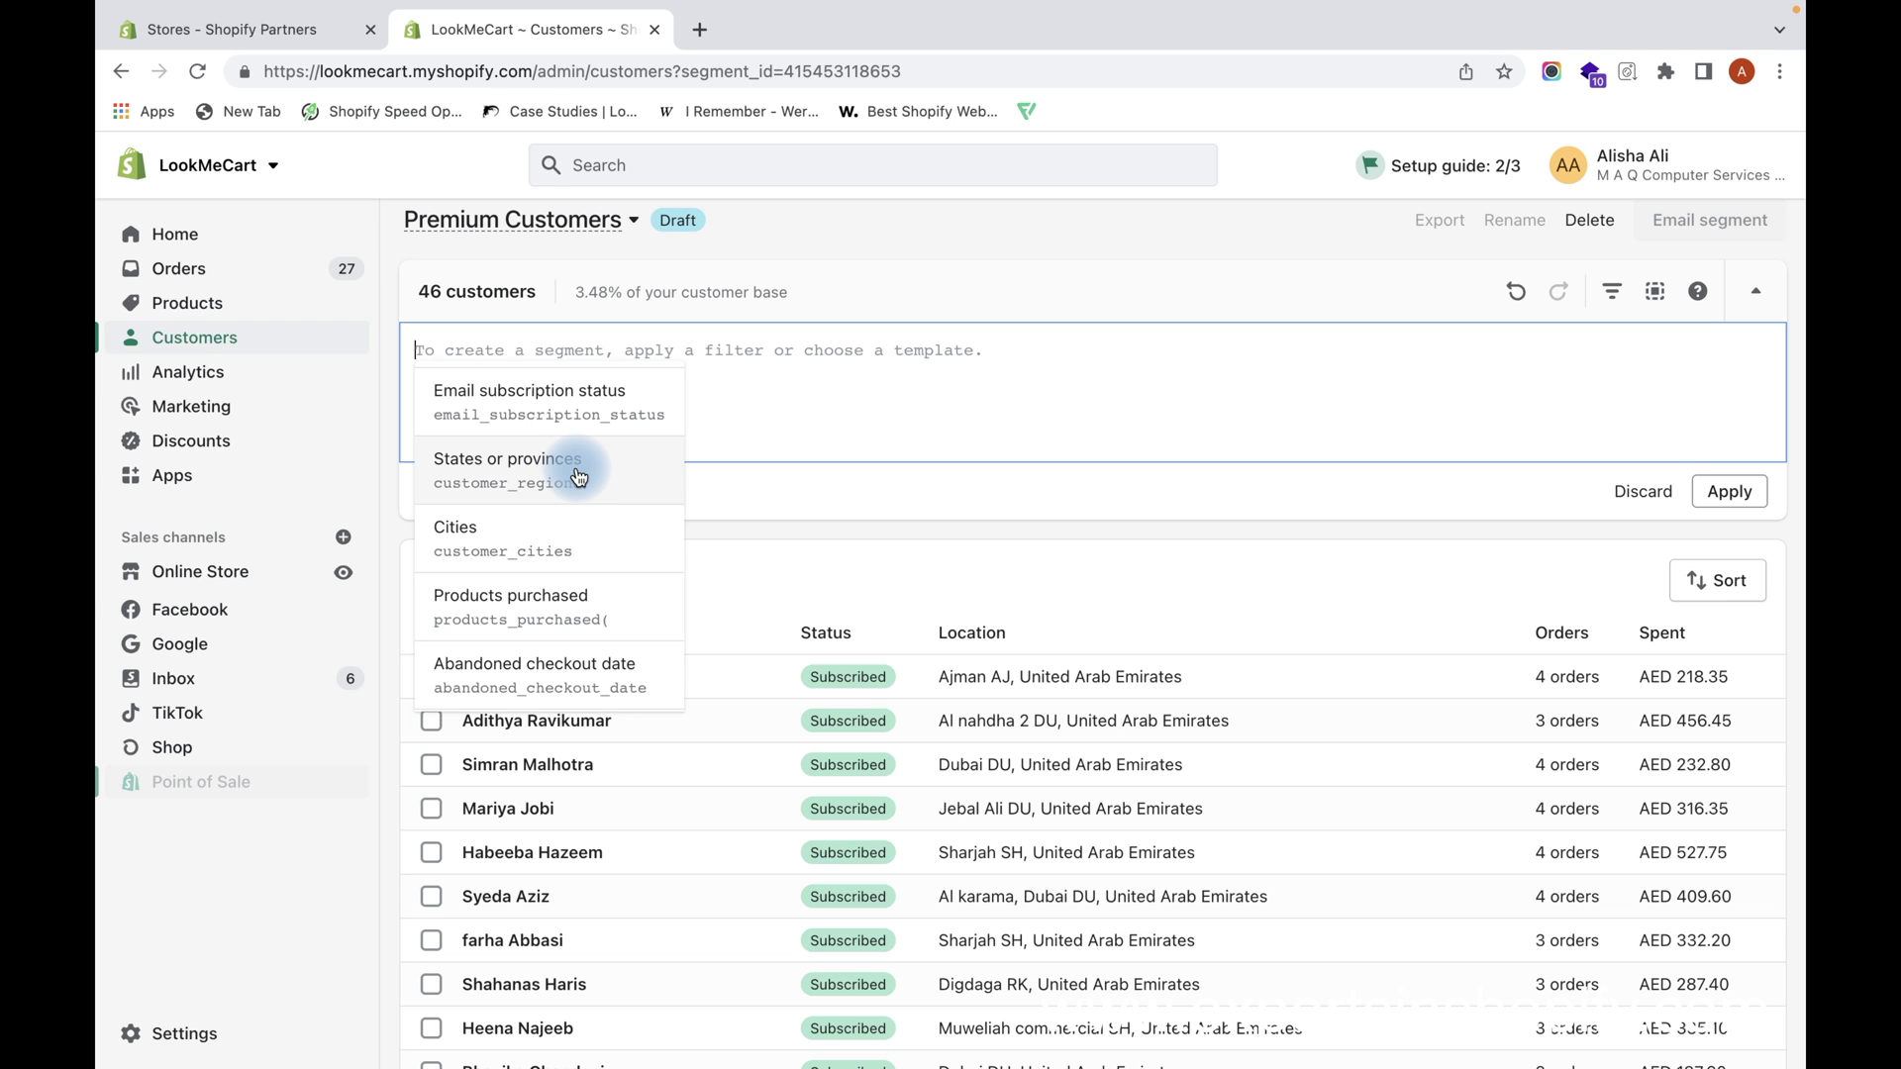
scroll(579, 477, down, 4)
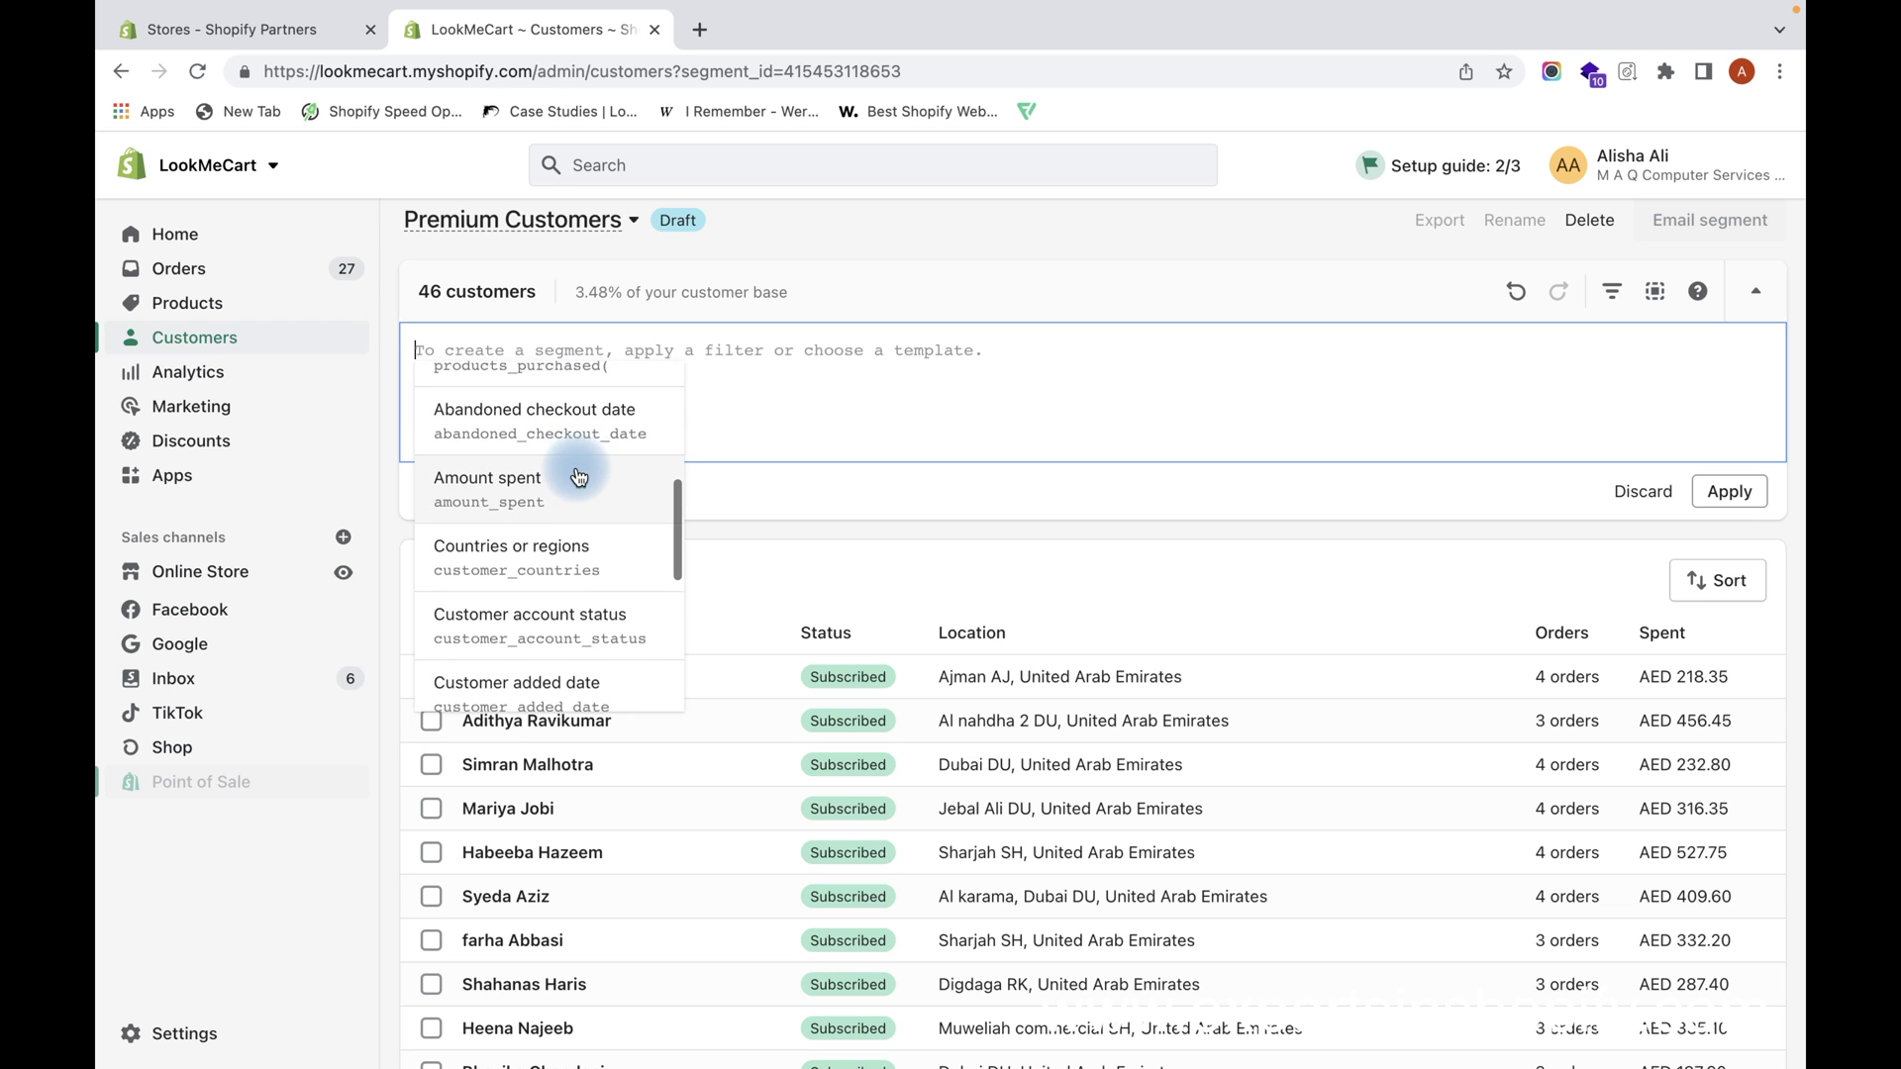
click(560, 542)
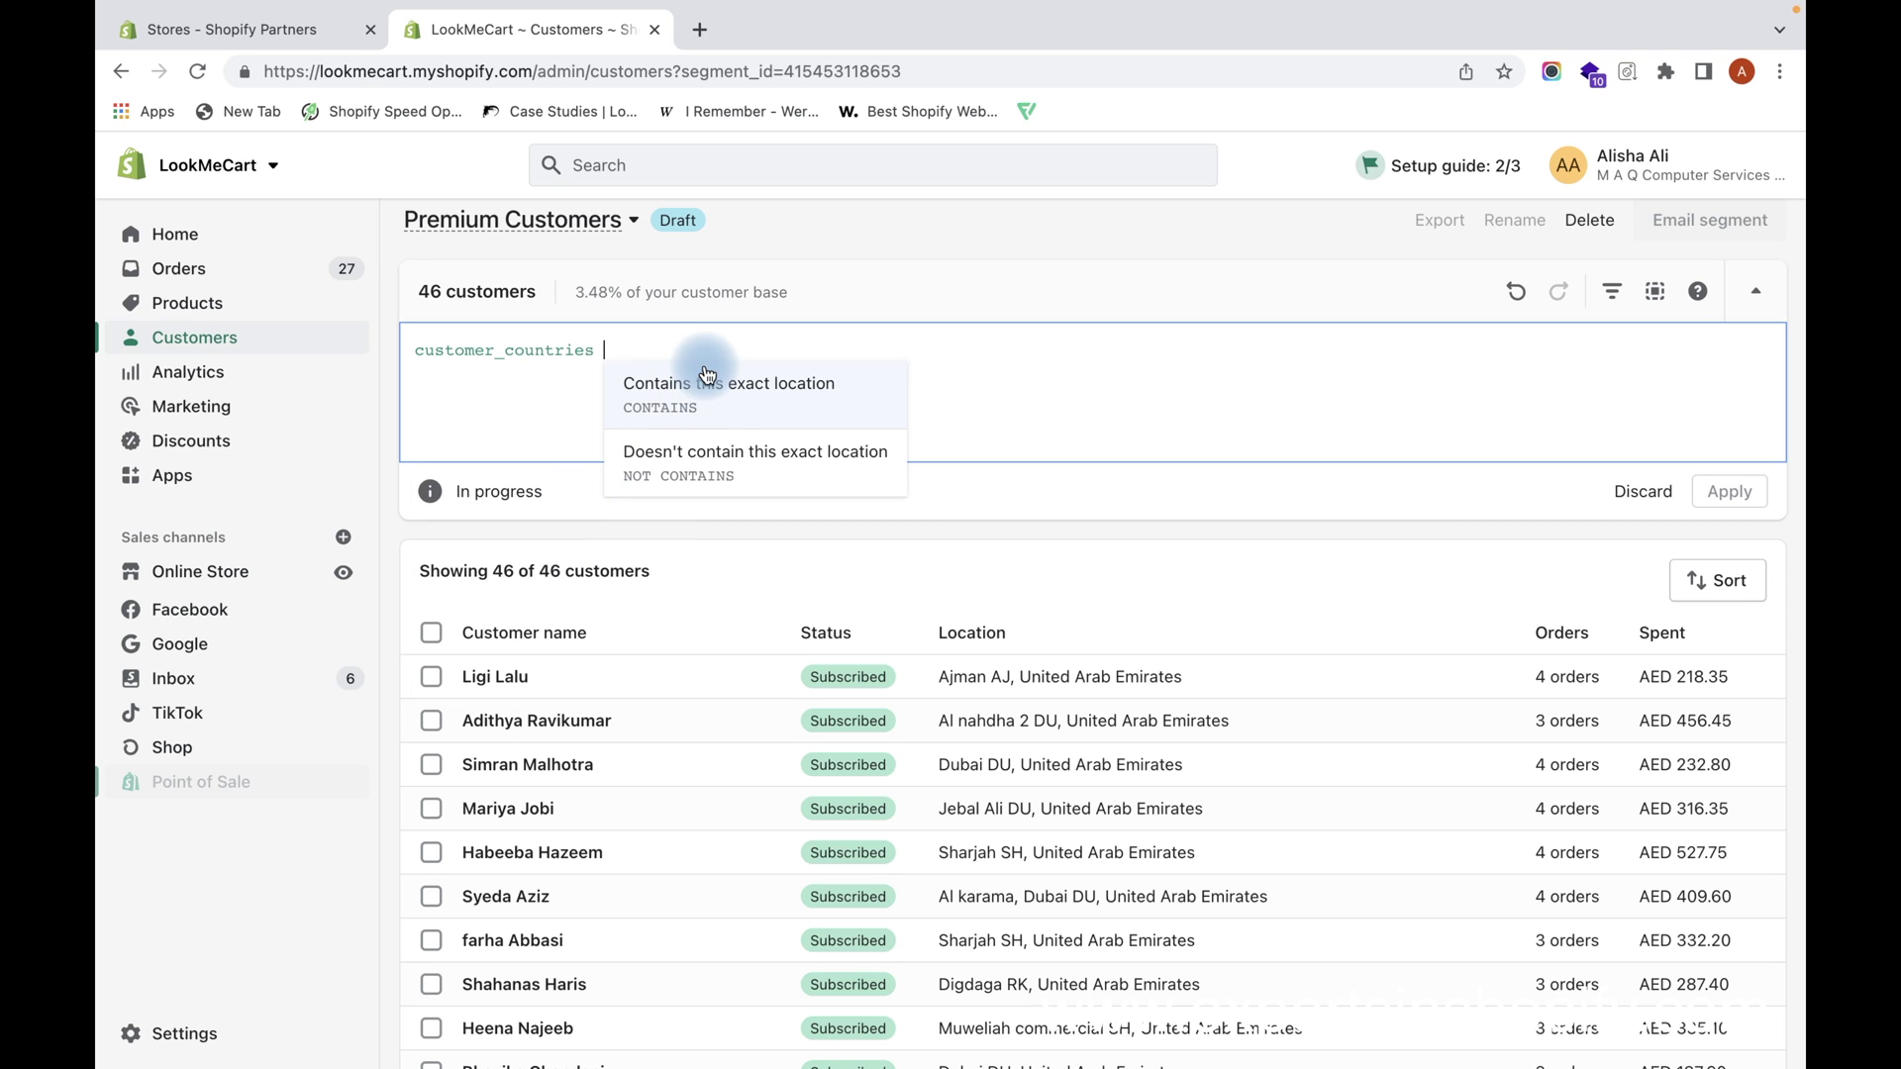
click(698, 409)
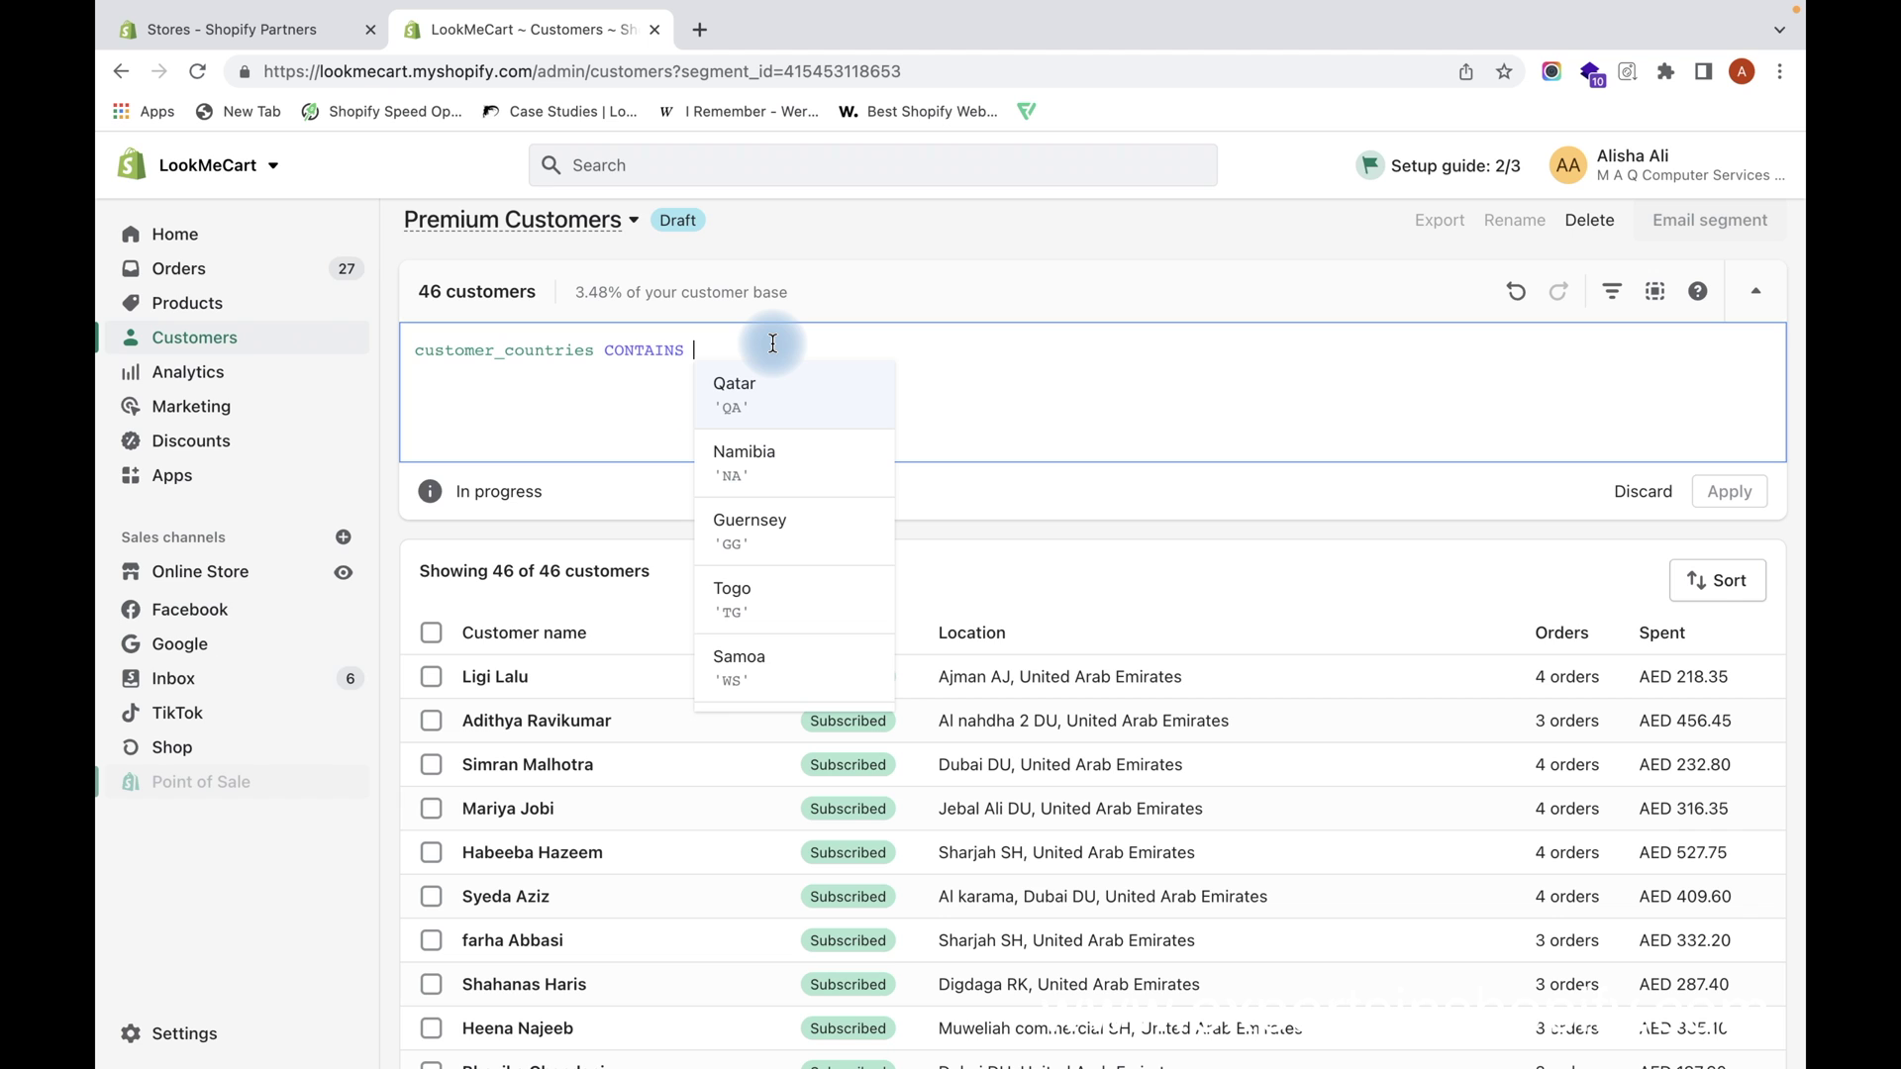
key(BackSpace)
key(BackSpace)
key(BackSpace)
key(BackSpace)
key(BackSpace)
key(BackSpace)
key(BackSpace)
key(BackSpace)
key(BackSpace)
key(BackSpace)
key(BackSpace)
key(BackSpace)
key(BackSpace)
key(BackSpace)
key(BackSpace)
key(BackSpace)
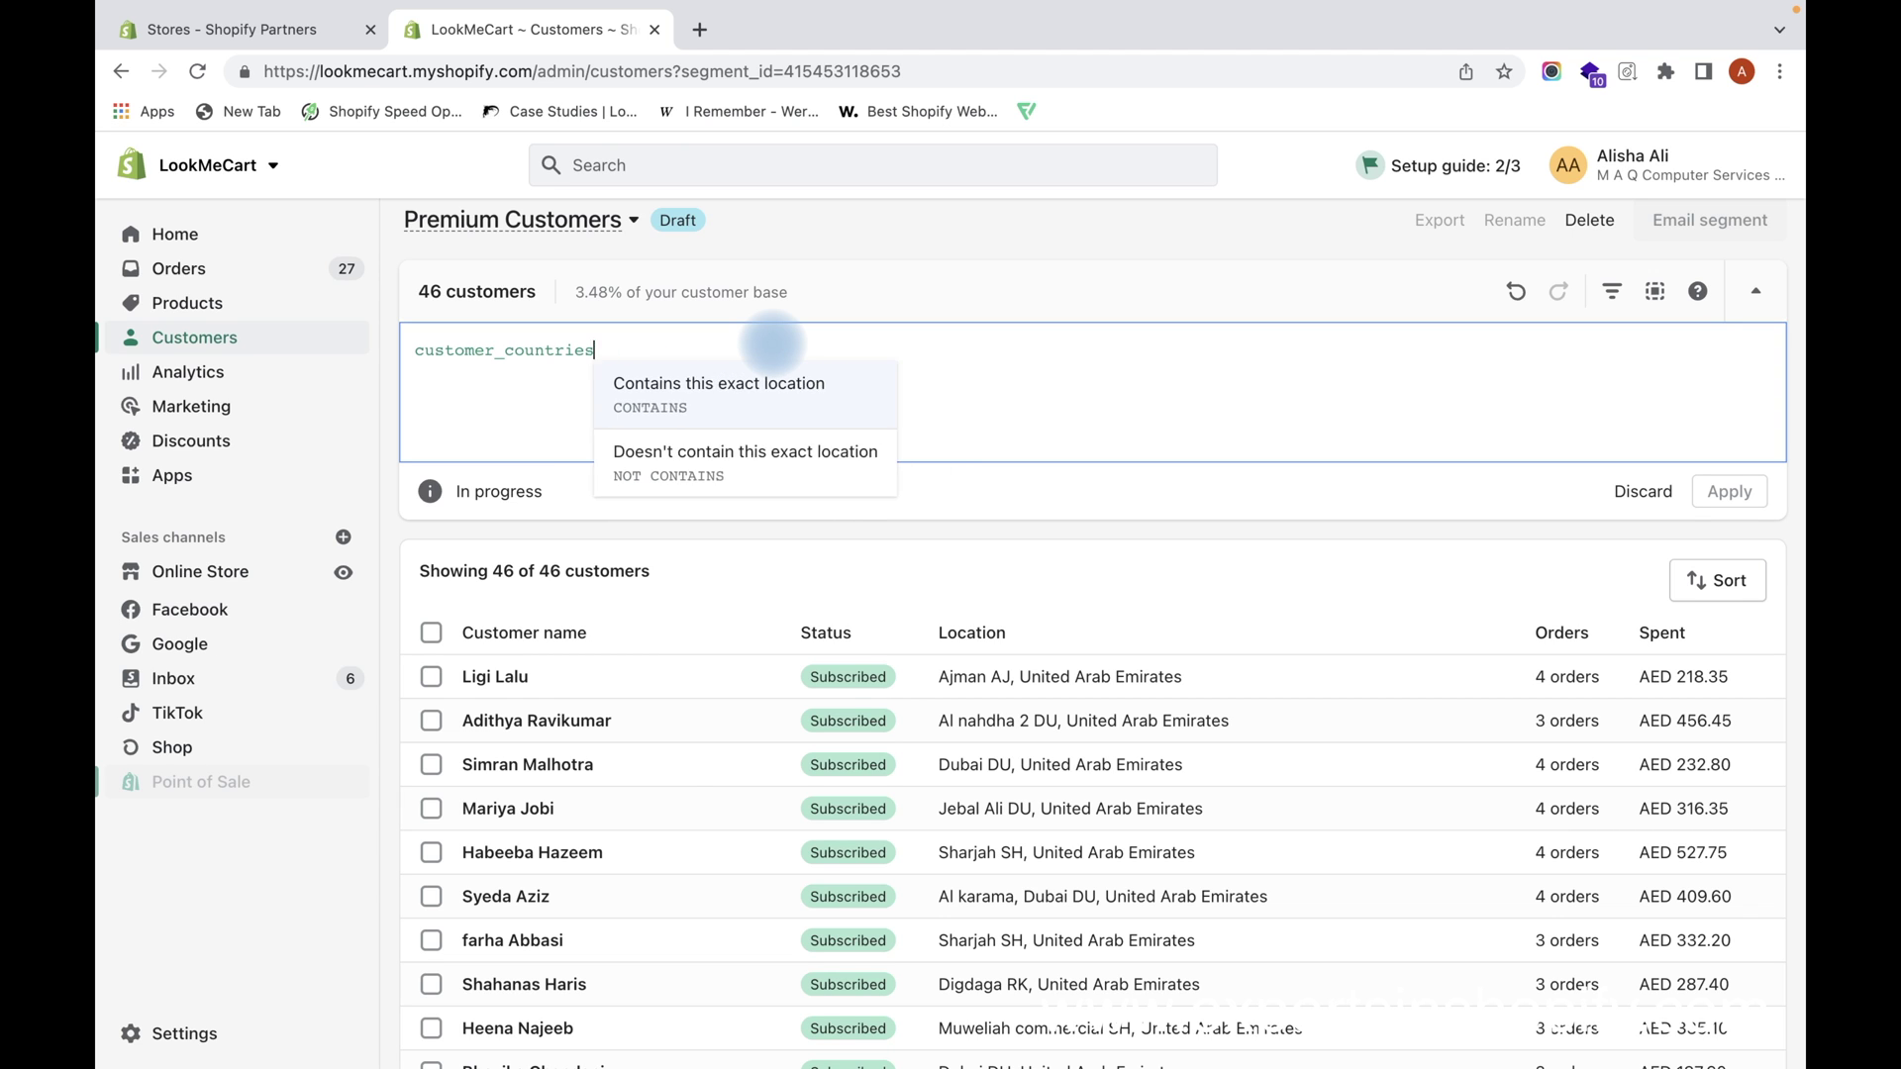
key(BackSpace)
key(BackSpace)
key(BackSpace)
key(BackSpace)
key(BackSpace)
key(BackSpace)
key(BackSpace)
key(BackSpace)
key(BackSpace)
key(BackSpace)
key(BackSpace)
key(BackSpace)
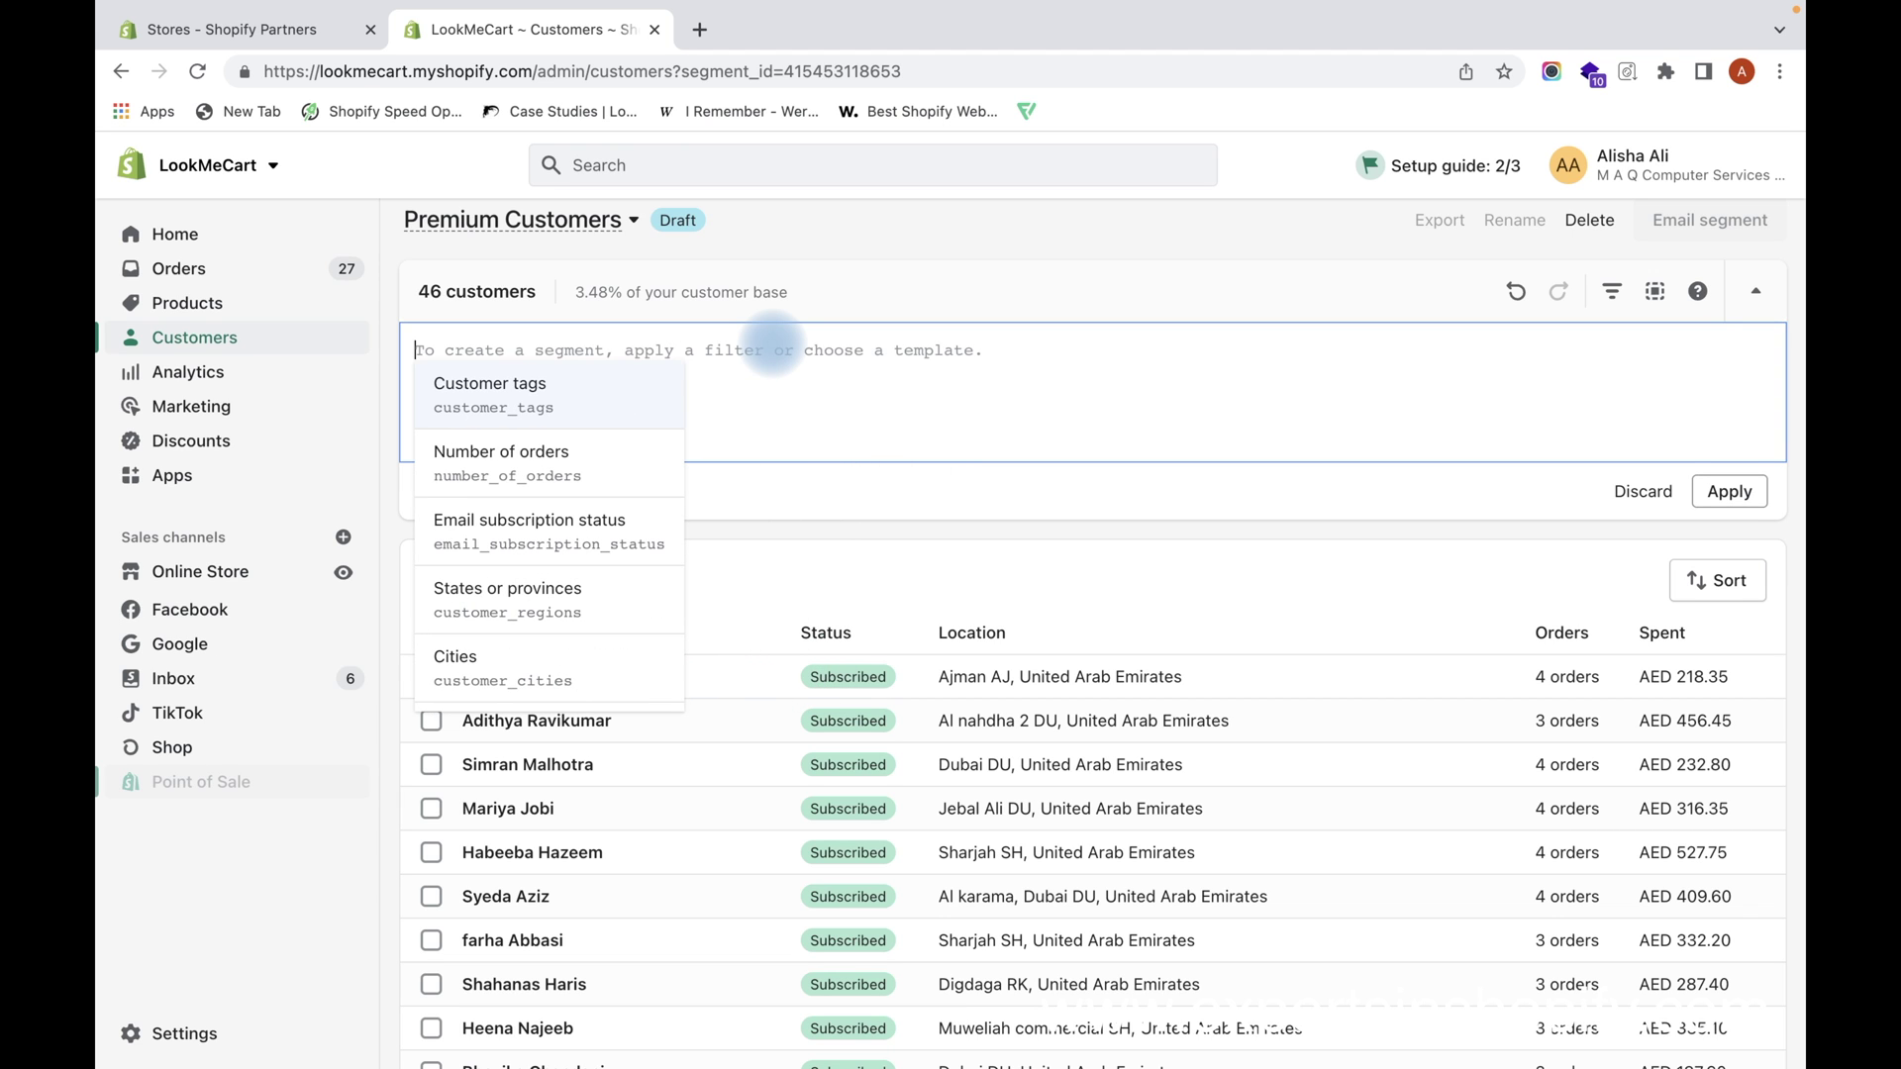